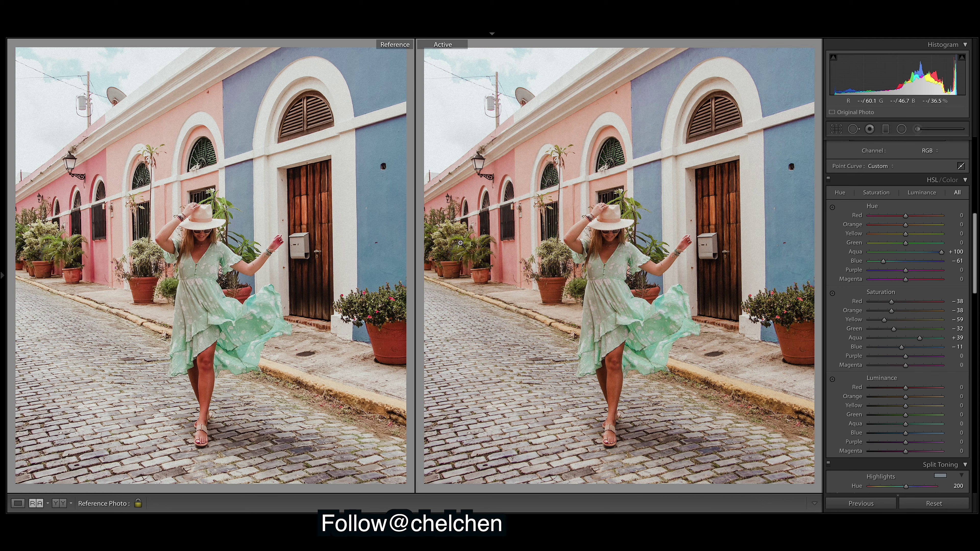
- Review the develop settings of the edited street photo and compare the active image with its unedited version
scroll(921, 291, "down", 3)
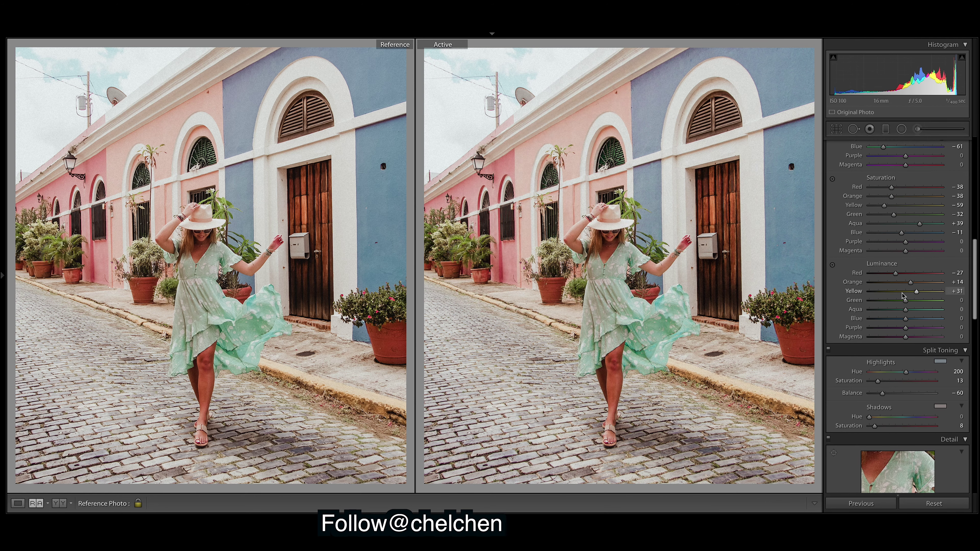
scroll(933, 430, "up", 10)
key("ctrl+z")
key("ctrl+z")
key("ctrl+z")
key("ctrl+z")
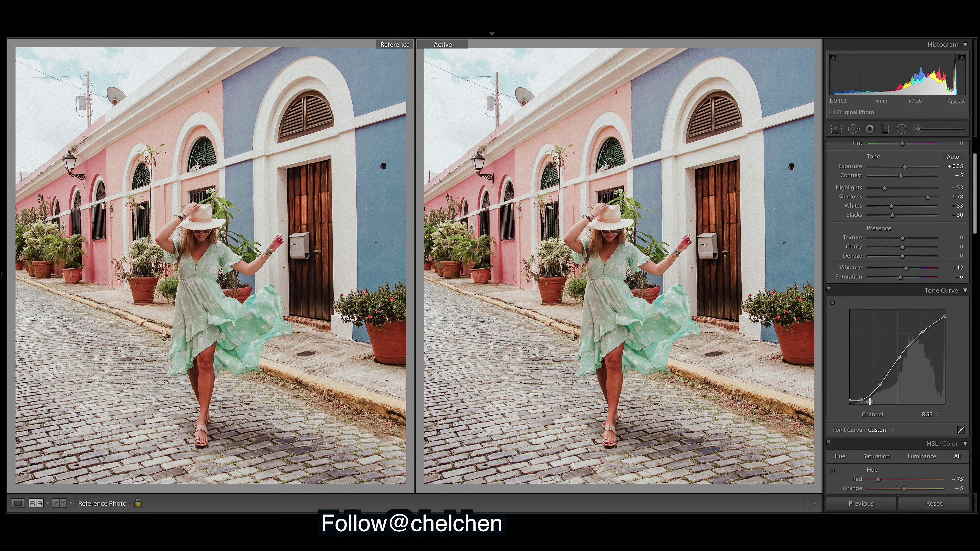
key("backslash")
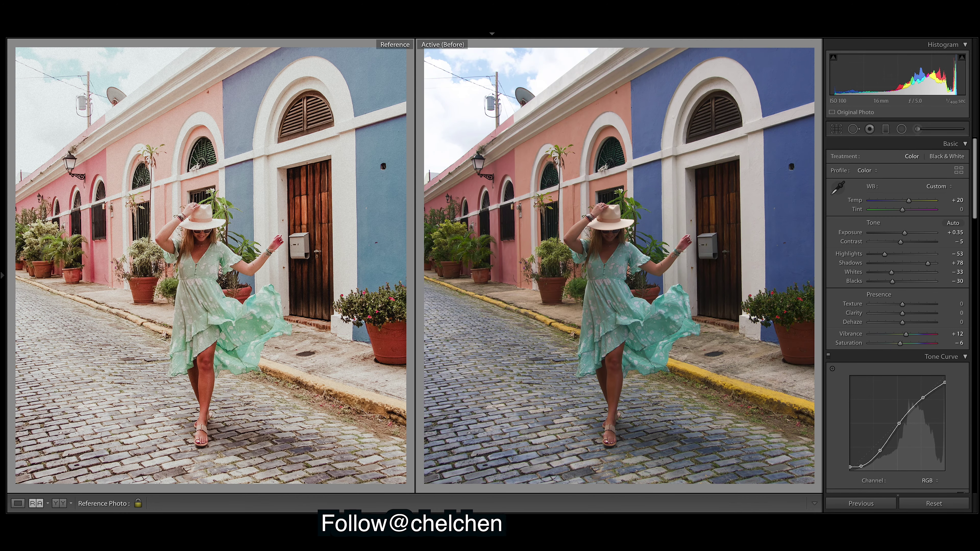
key("backslash")
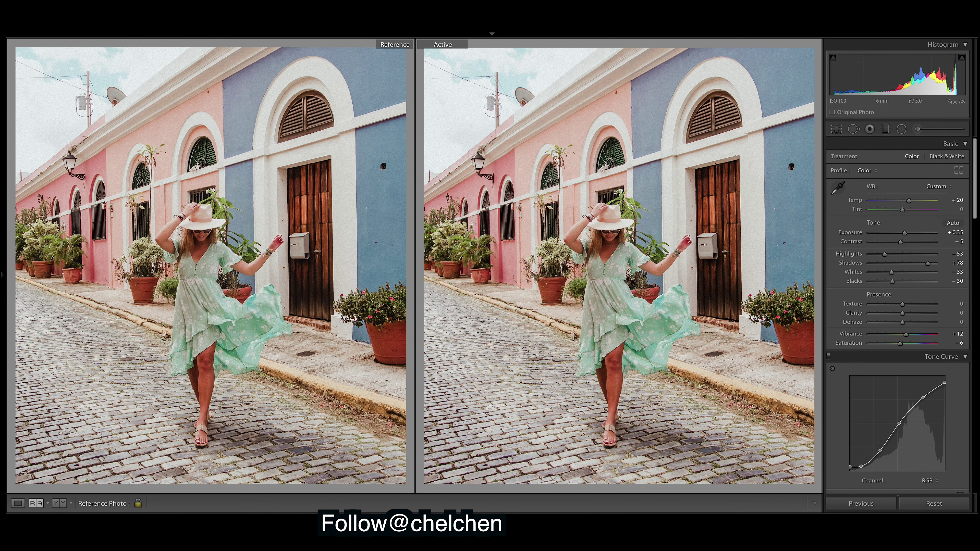
key("backslash")
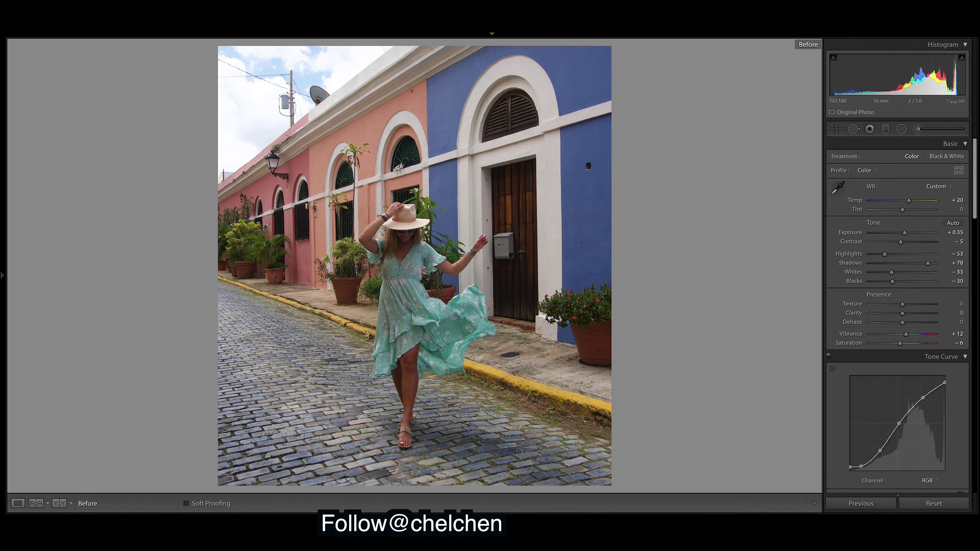
key("backslash")
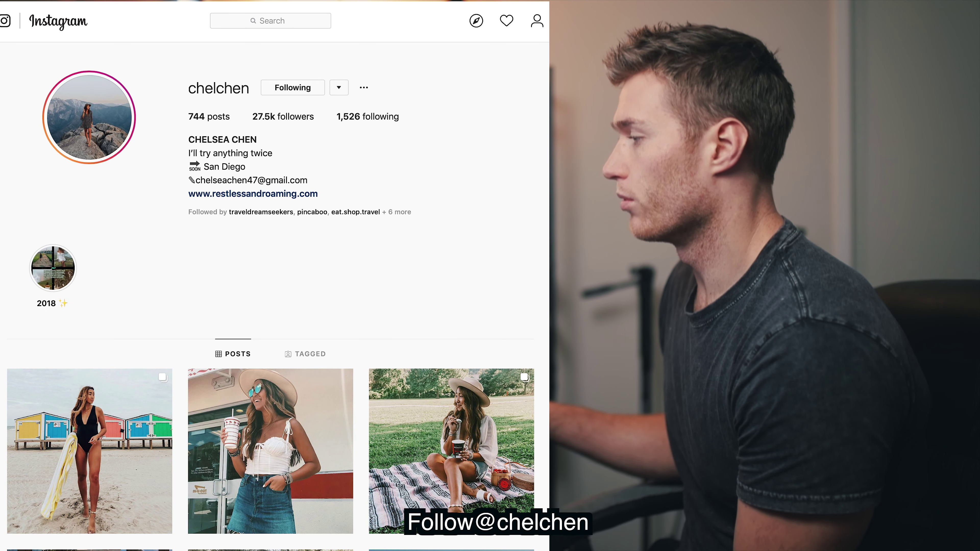
- Switch to the travel blogger's Instagram profile, browse the posts and view the Old San Juan photo of the green dress
scroll(274, 290, "down", 15)
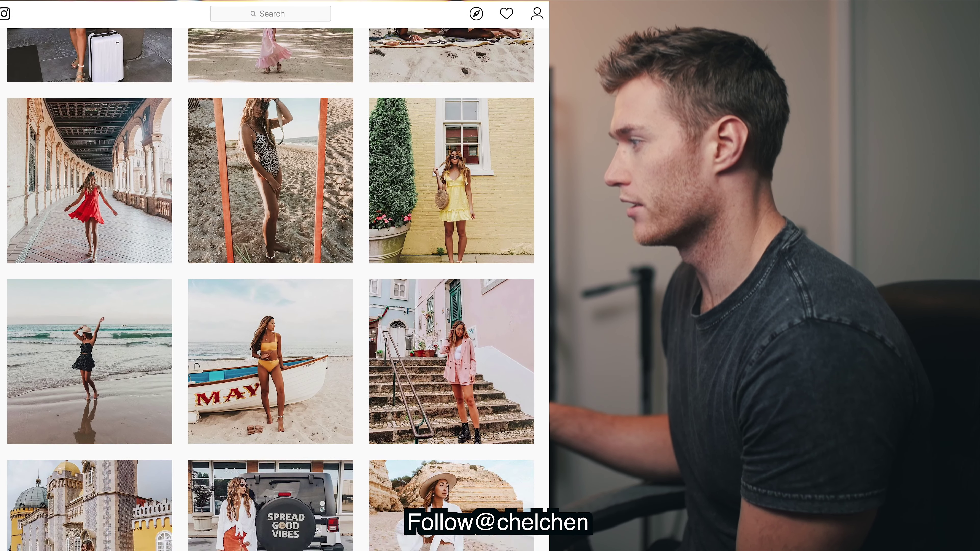
scroll(274, 290, "down", 20)
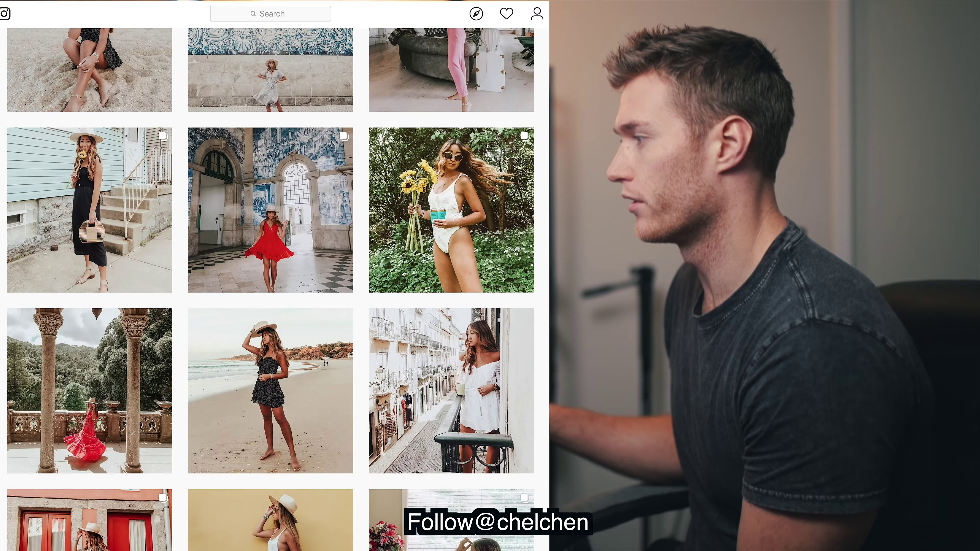
scroll(274, 289, "down", 20)
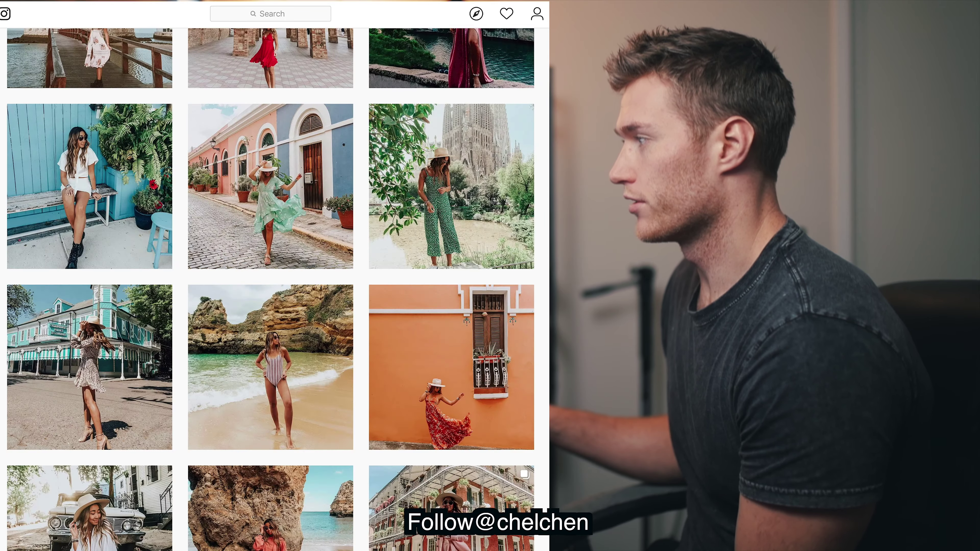
scroll(343, 325, "up", 3)
left_click(344, 325)
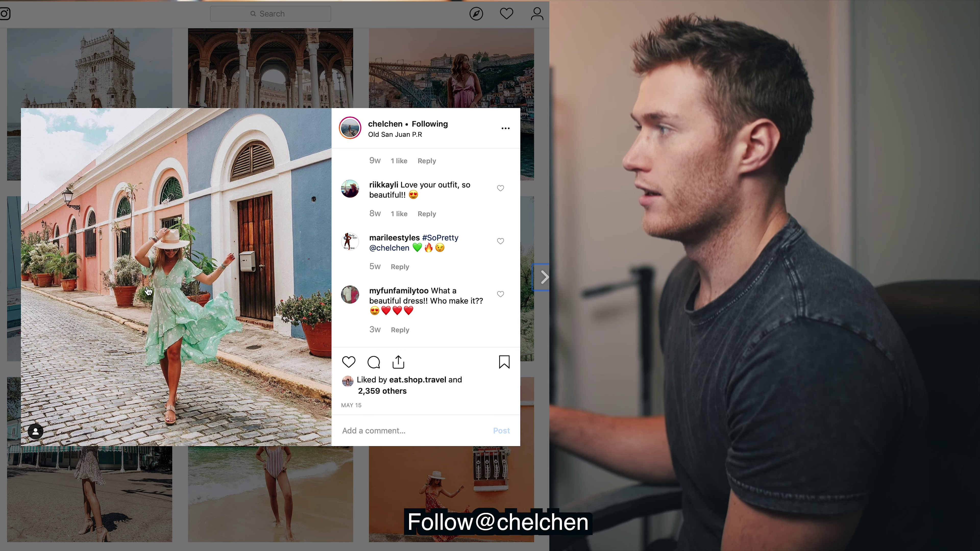
key("Escape")
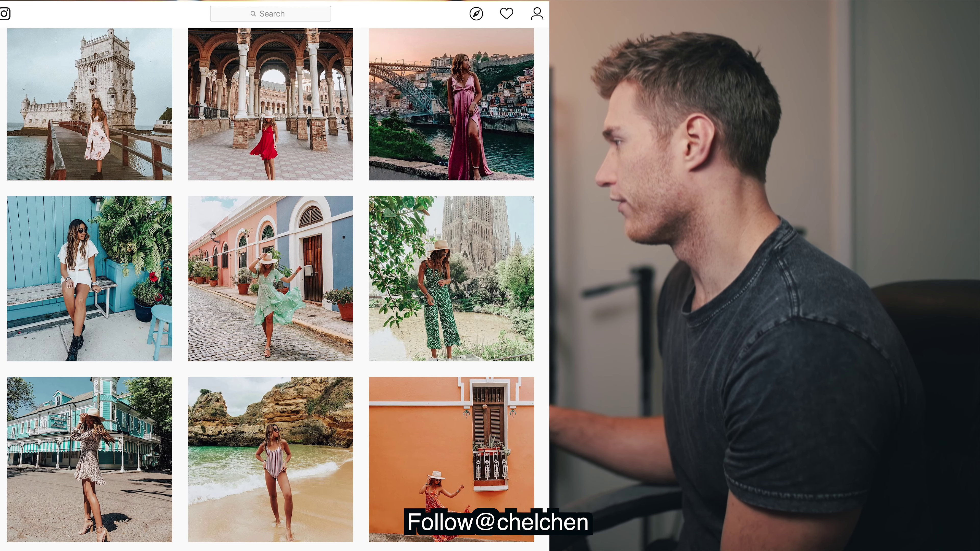
- Examine the shadows and colour tones across the Instagram feed, going back up to the profile header
scroll(270, 290, "up", 15)
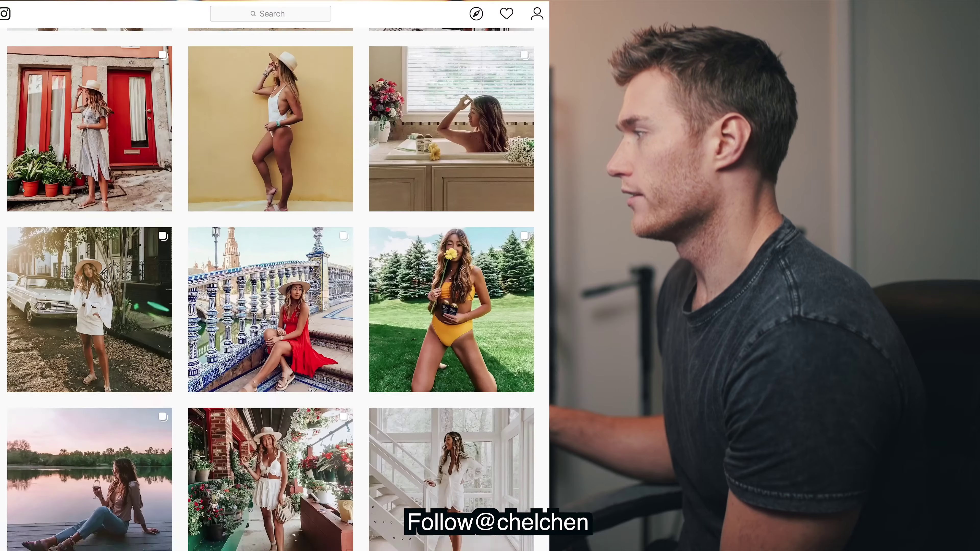
scroll(270, 290, "up", 5)
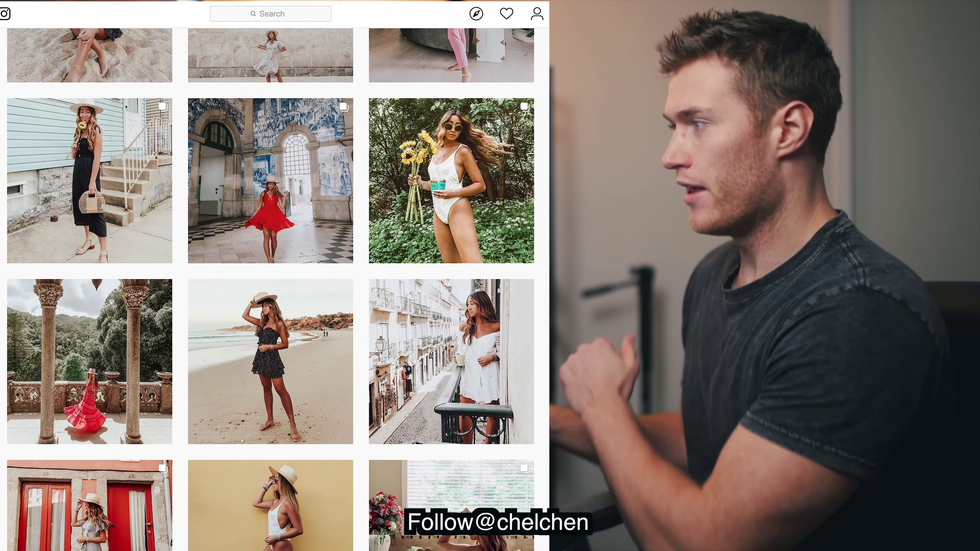
scroll(270, 289, "up", 4)
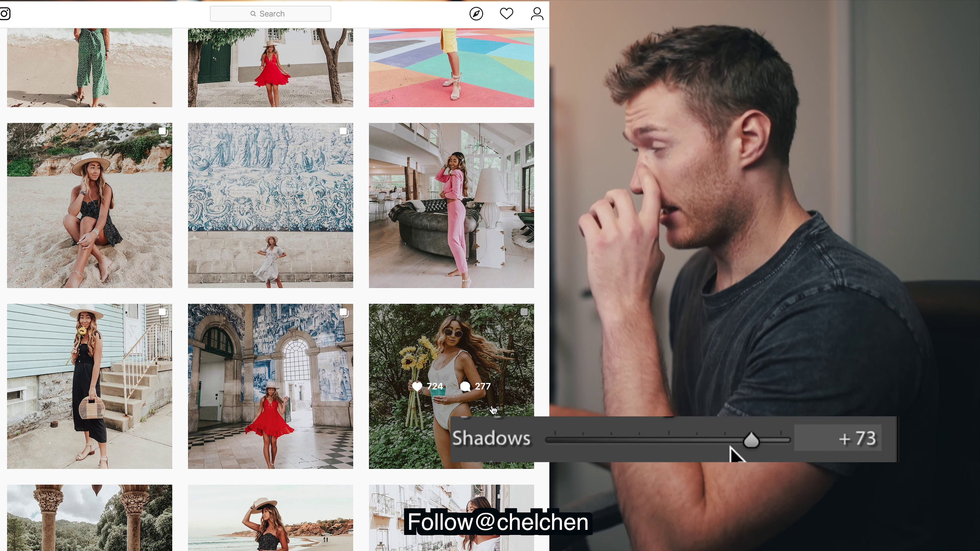
scroll(270, 290, "up", 5)
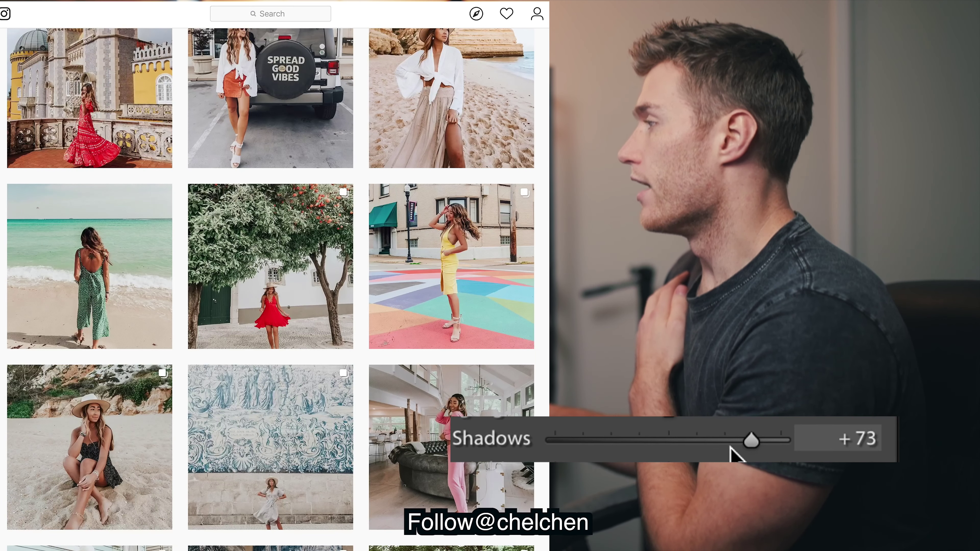
scroll(271, 289, "up", 5)
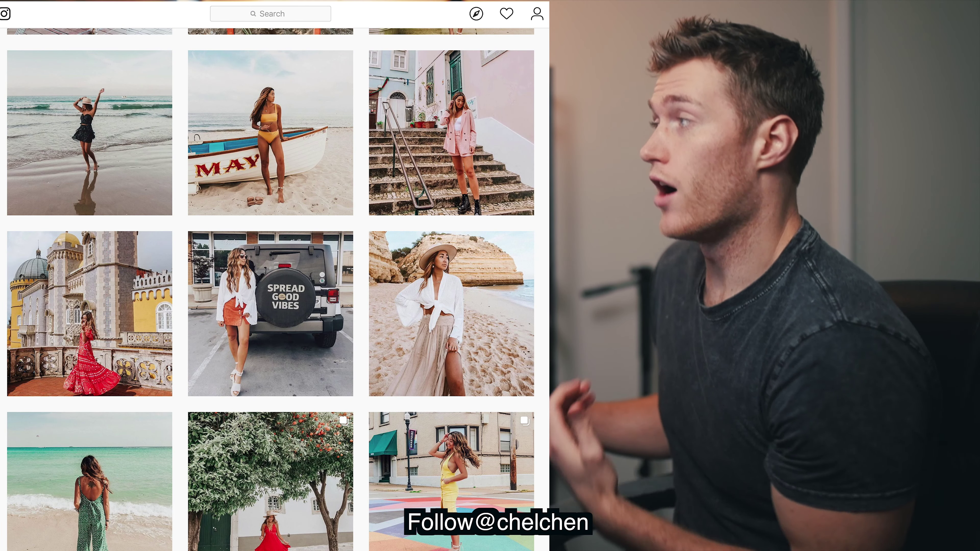
scroll(417, 95, "up", 12)
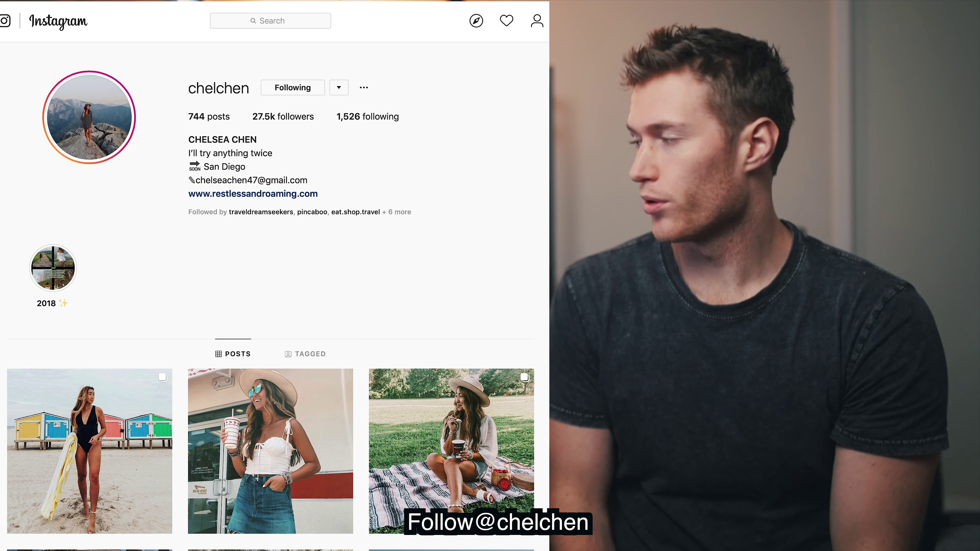
- View the Wormsloe Historic Site post of the pink dress and examine the editing style of the older posts
scroll(270, 271, "down", 5)
scroll(270, 270, "down", 5)
left_click(258, 112)
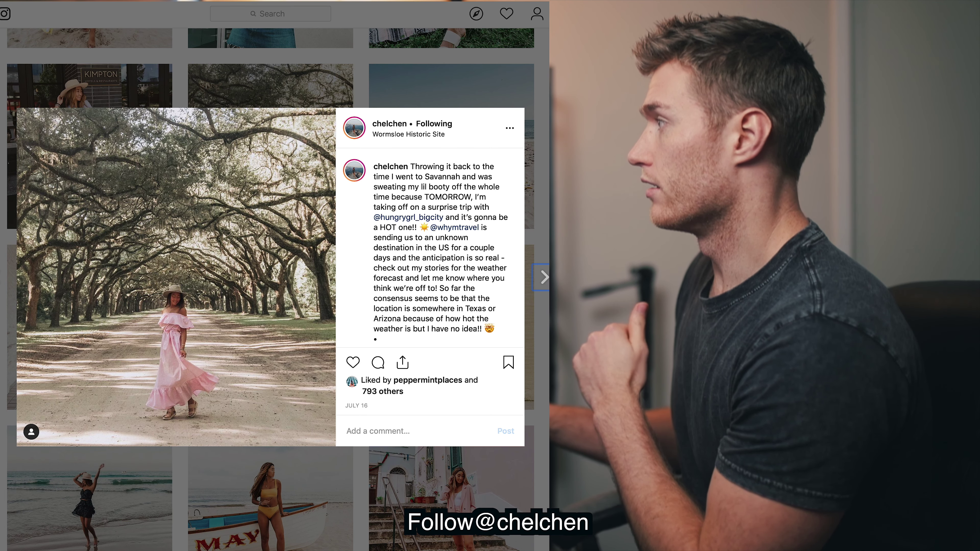
left_click(535, 181)
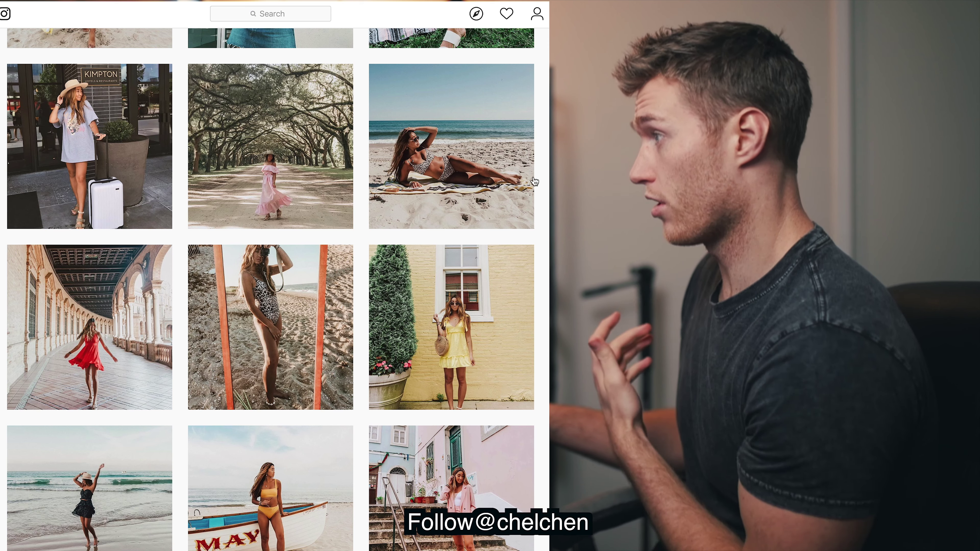
scroll(270, 289, "down", 8)
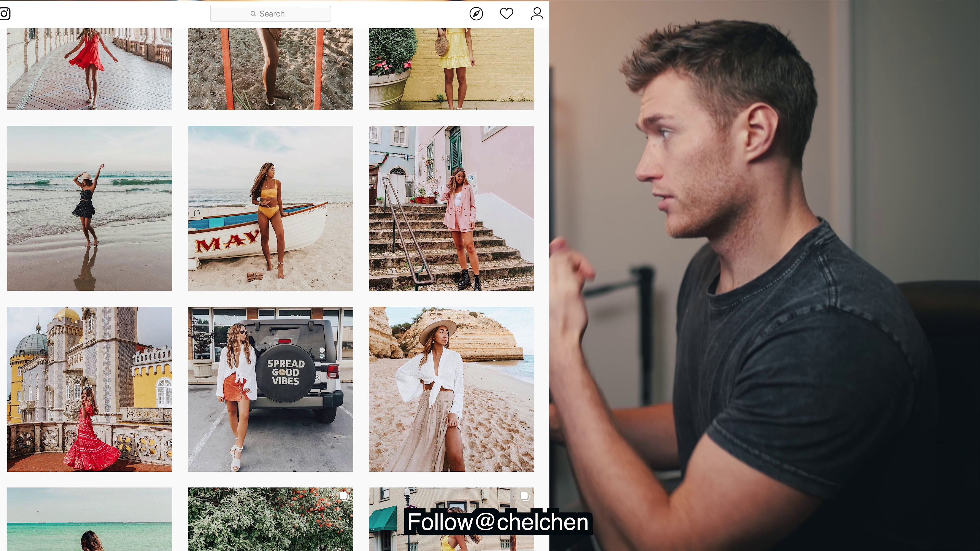
scroll(270, 289, "down", 15)
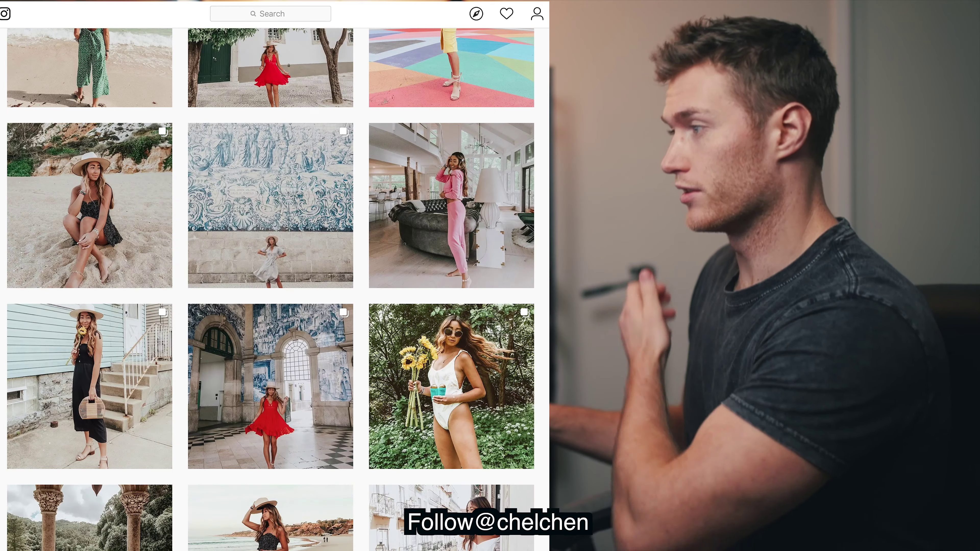
scroll(270, 289, "down", 4)
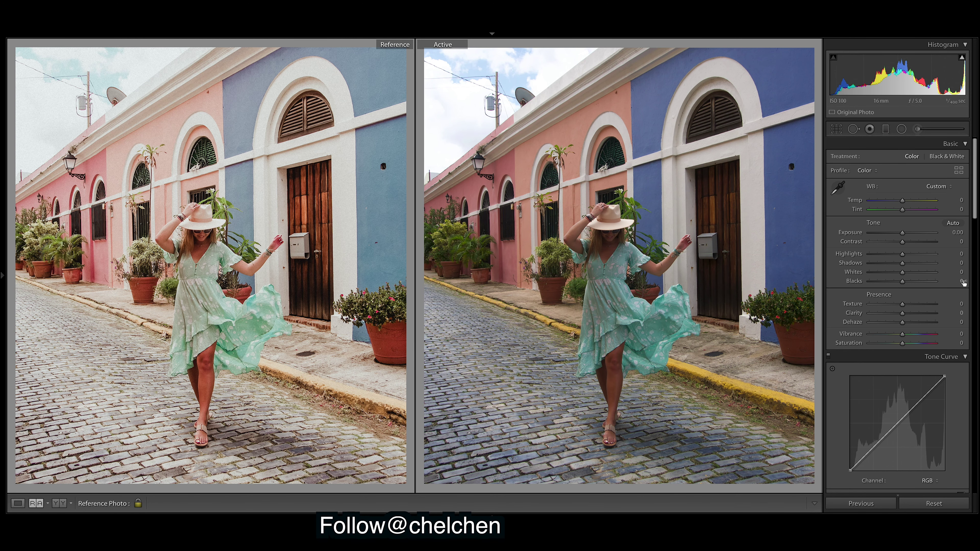
- Switch to Lightroom, warm the photo to a temperature of +20 and set the yellow saturation to −59
left_click_drag(903, 203, 907, 206)
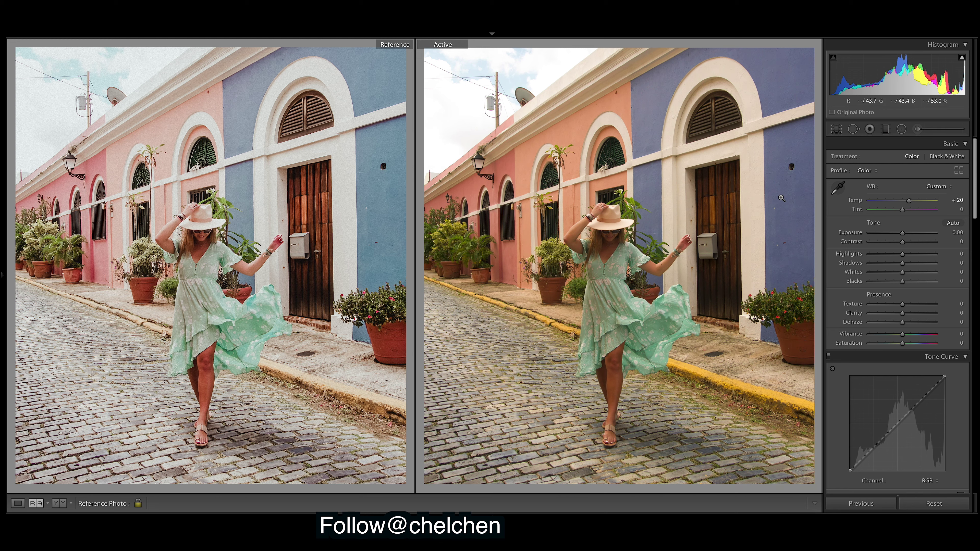
left_click_drag(974, 157, 976, 262)
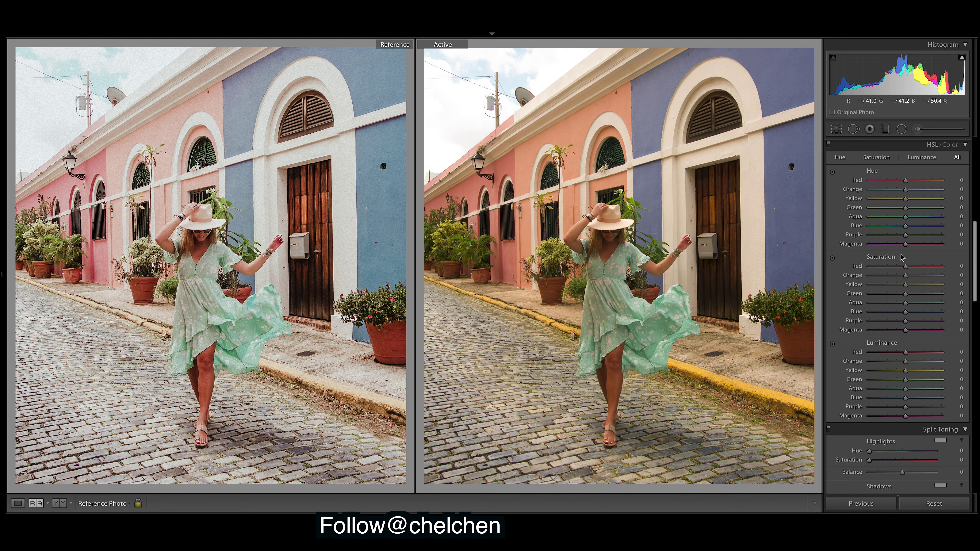
left_click_drag(896, 289, 892, 286)
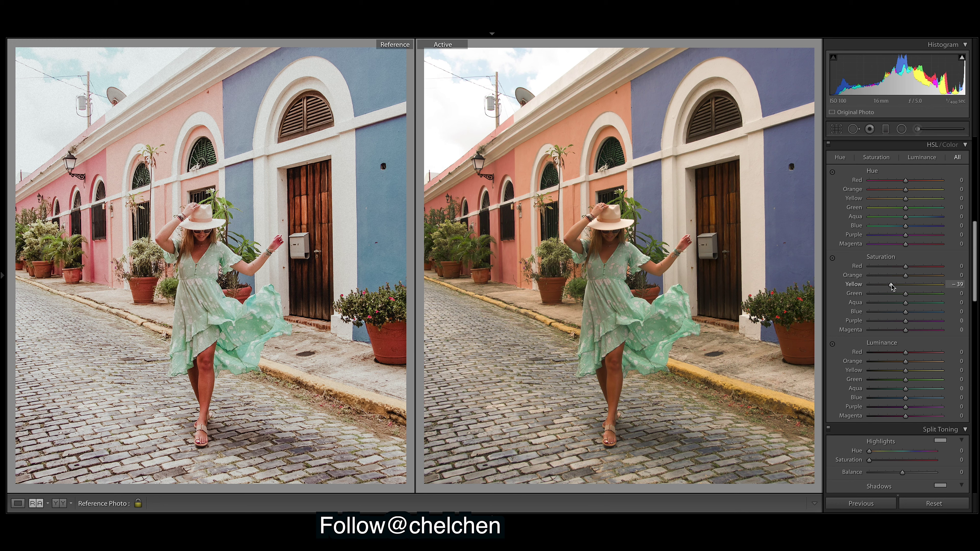
left_click_drag(892, 285, 889, 285)
left_click_drag(888, 286, 885, 286)
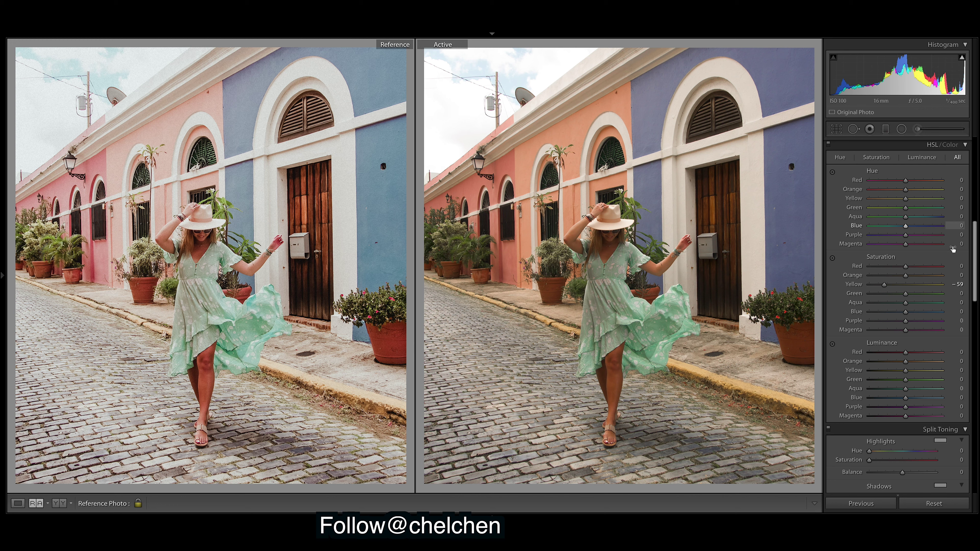
- Set the active photo's exposure to +0.35 and its contrast to −5, checking it against the reference photo
left_click_drag(976, 253, 977, 160)
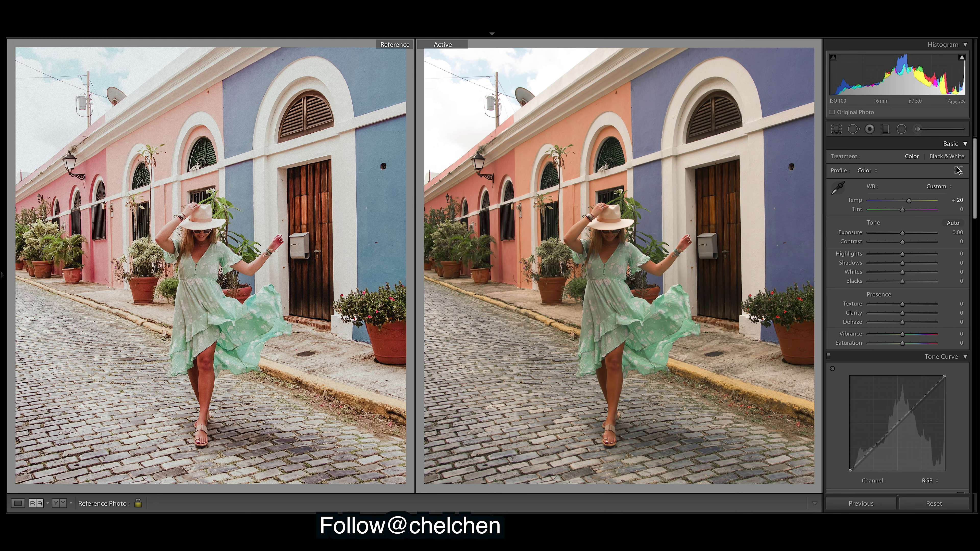
left_click_drag(903, 233, 905, 237)
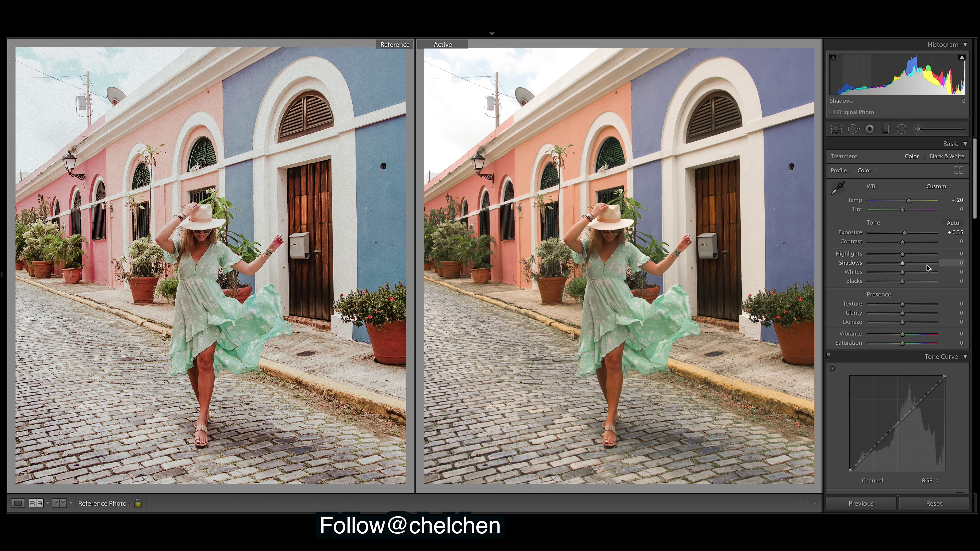
left_click_drag(902, 243, 901, 244)
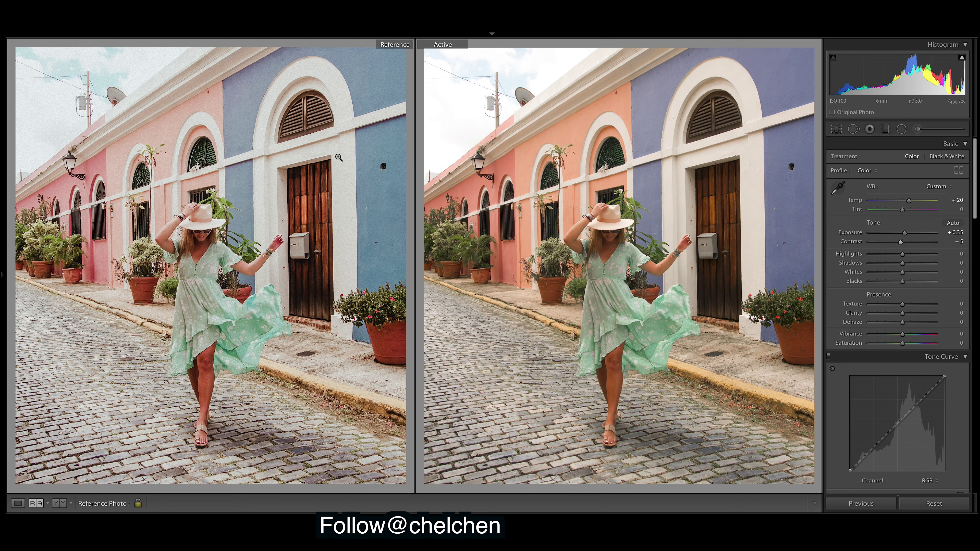
left_click(326, 298)
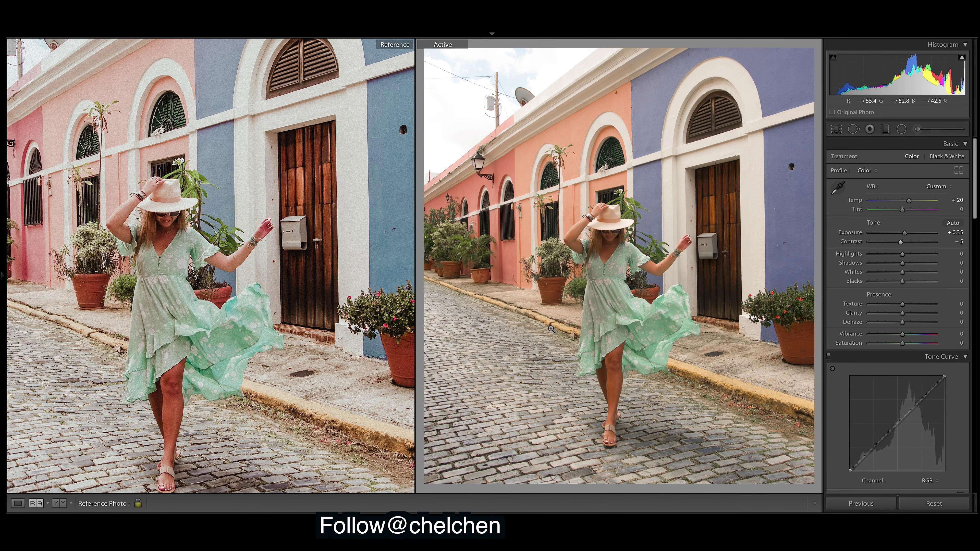
key("ctrl+z")
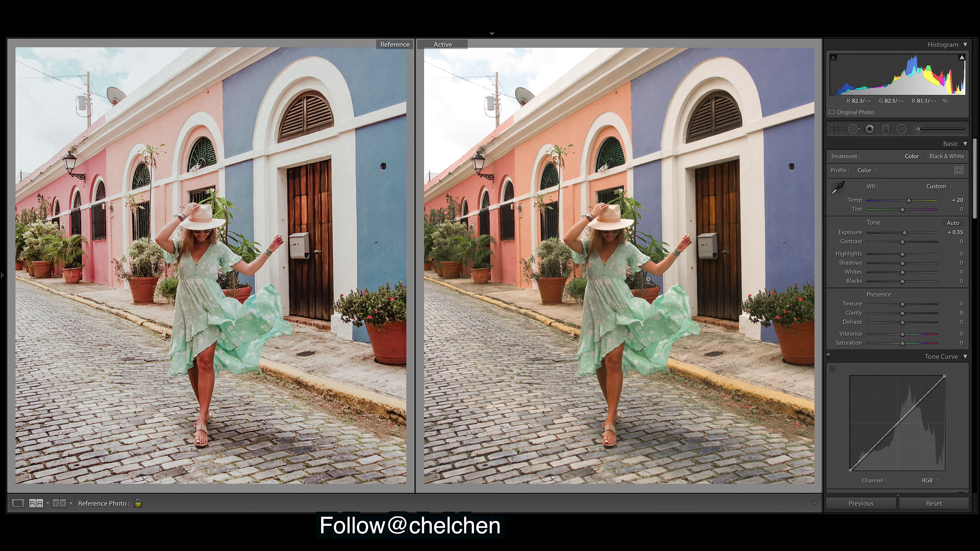
left_click_drag(904, 245, 903, 244)
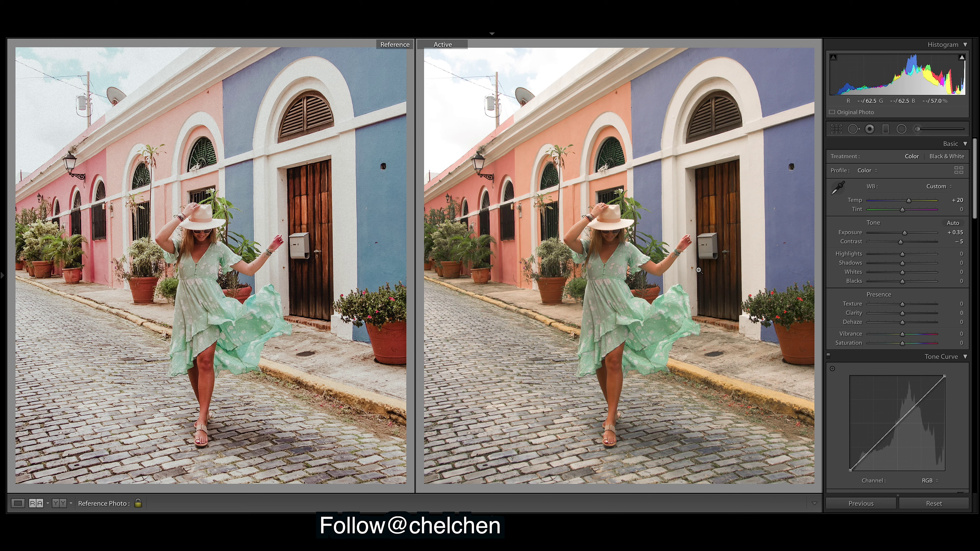
- Set the photo's shadows to +78 and its highlights to −64
left_click(927, 265)
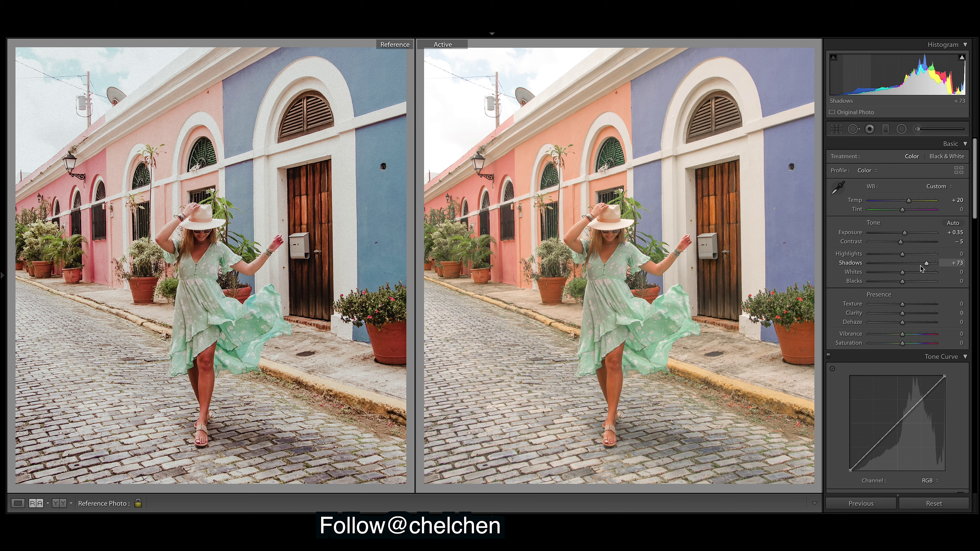
left_click_drag(926, 264, 929, 267)
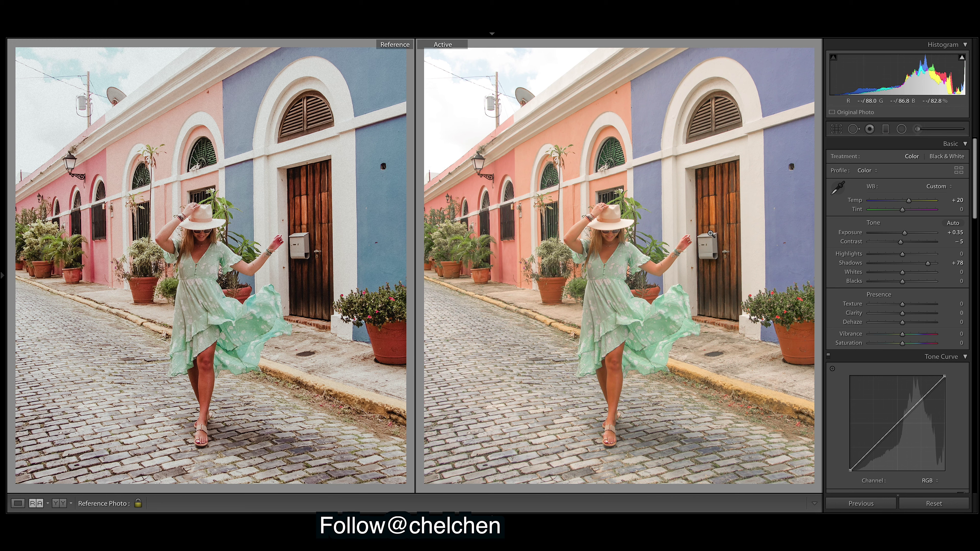
left_click(881, 254)
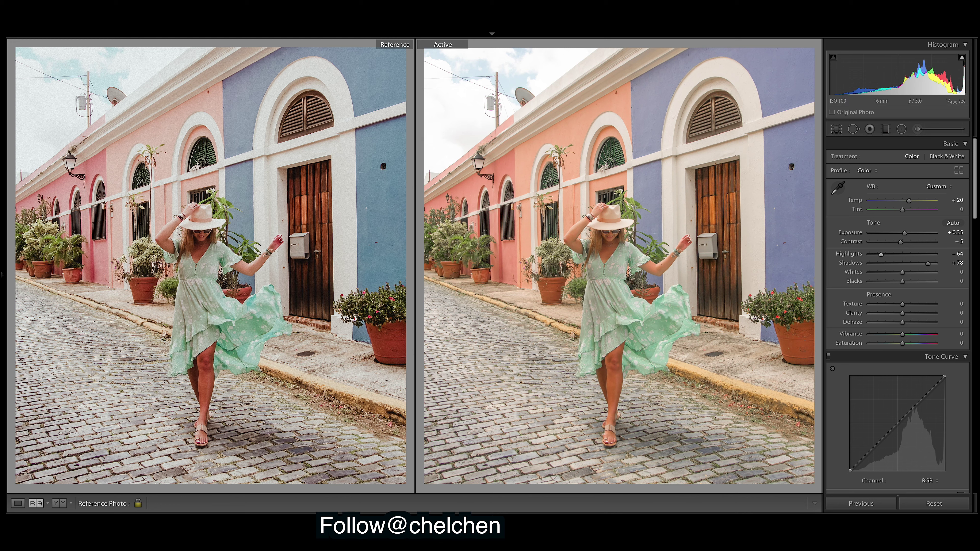
- Try brighter highlights on the active photo and settle the highlights at −52
left_click_drag(882, 254, 912, 254)
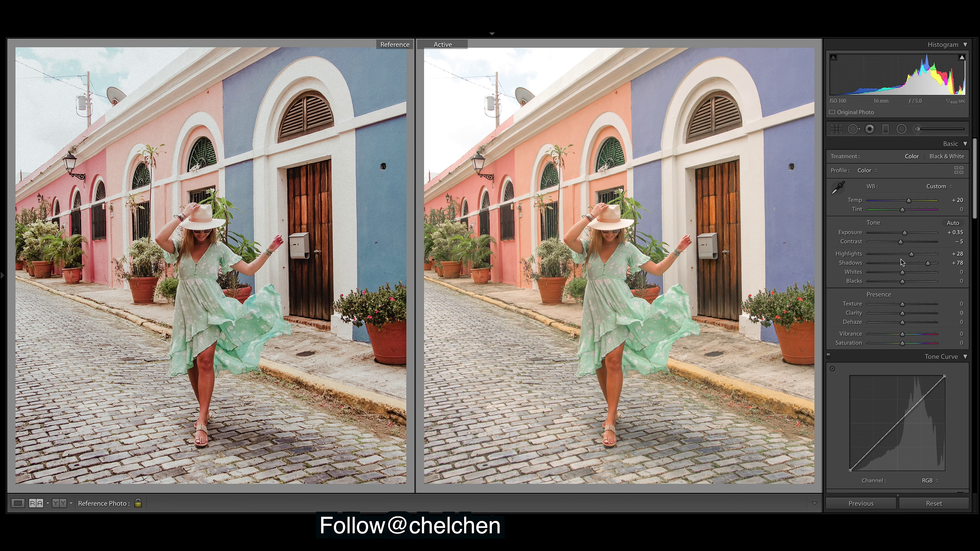
left_click(881, 255)
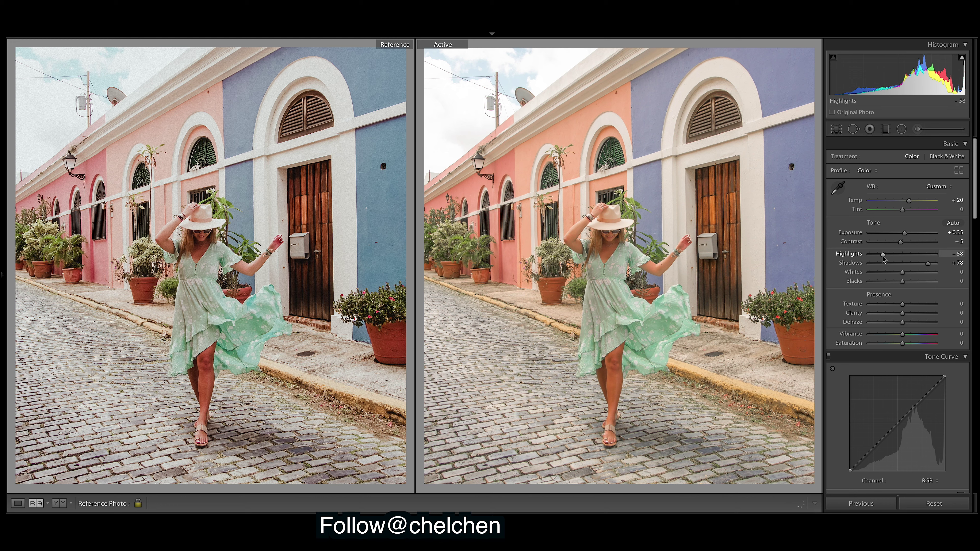
left_click_drag(883, 257, 885, 255)
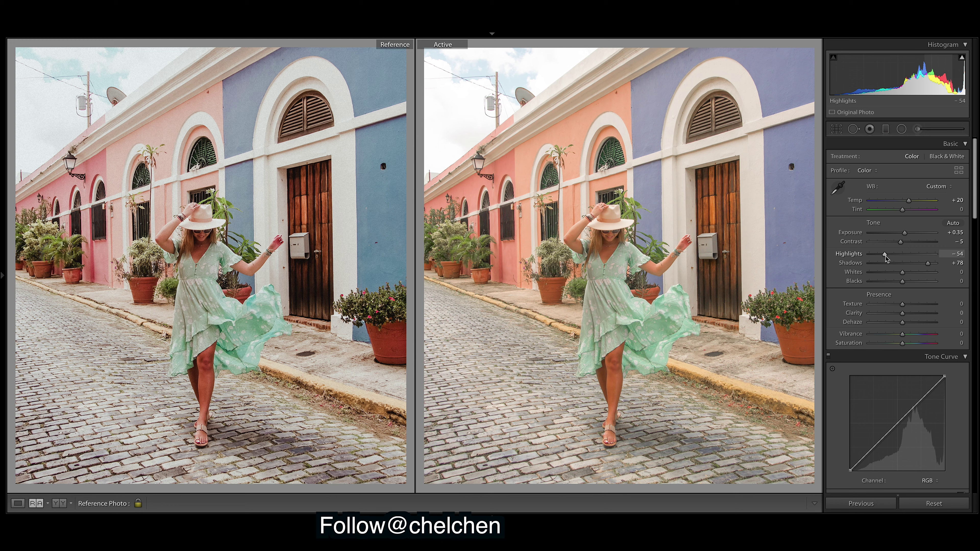
left_click_drag(885, 257, 884, 256)
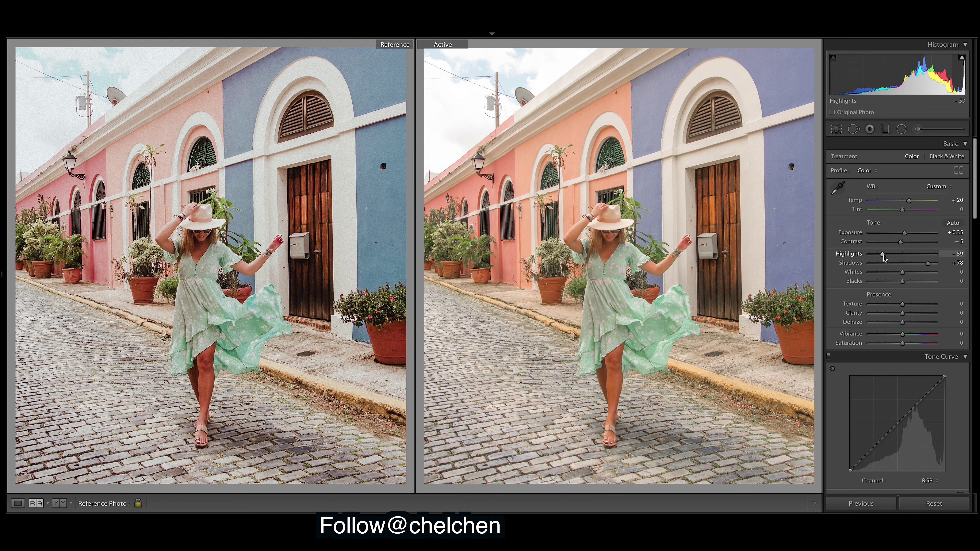
left_click_drag(884, 258, 887, 259)
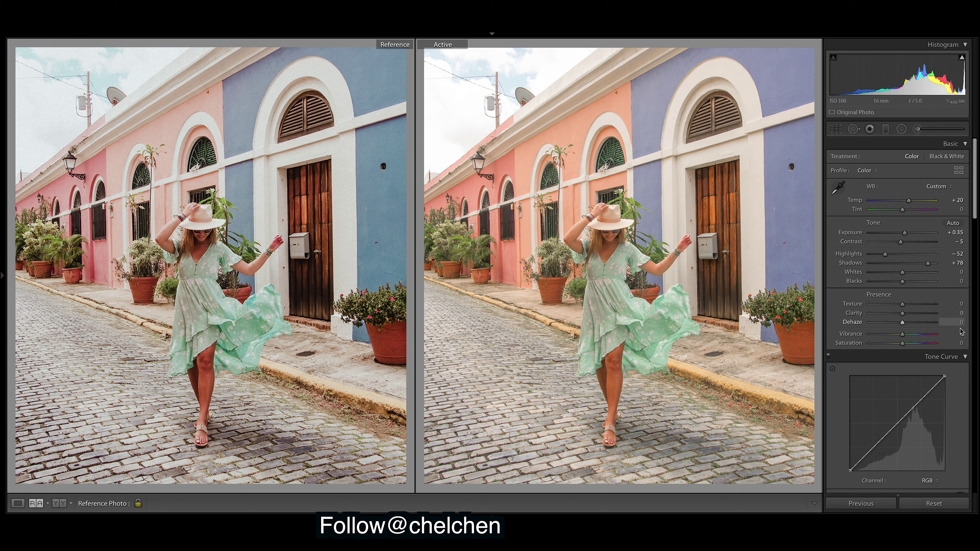
- Set the photo's whites to −33, blacks to −30, vibrance to +12 and saturation to −6
left_click_drag(902, 272, 893, 275)
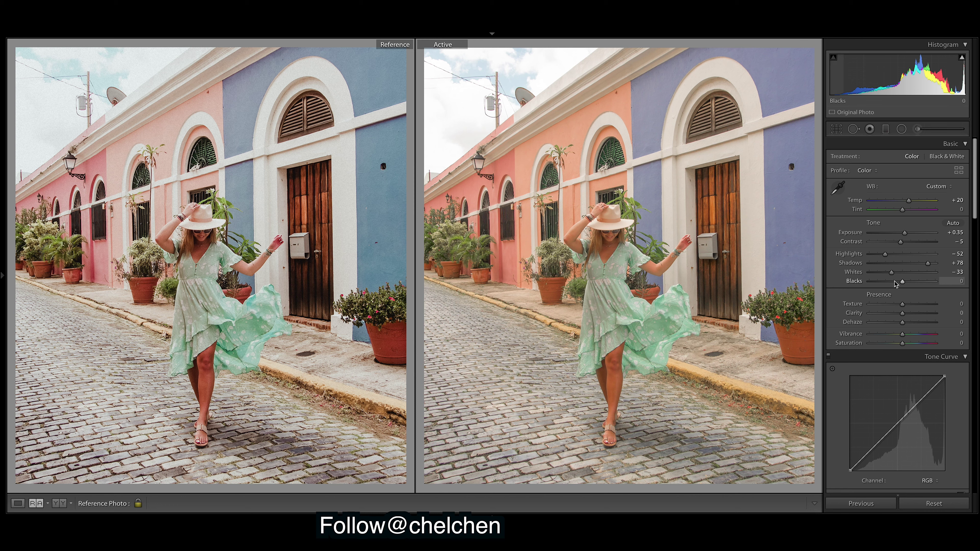
mouse_move(897, 284)
left_mouse_down()
mouse_move(885, 282)
mouse_move(892, 282)
left_mouse_up()
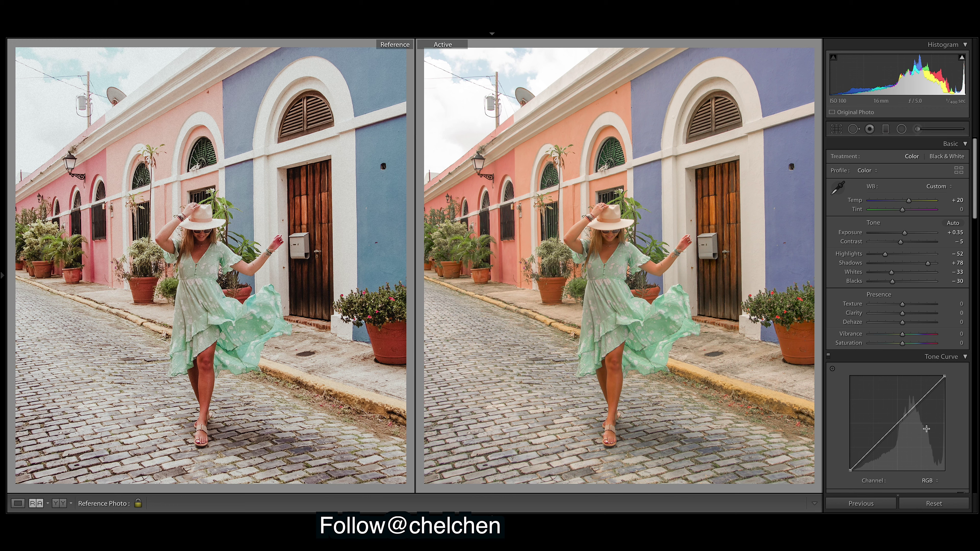
left_click_drag(902, 334, 903, 342)
- Shape the RGB tone curve into an S with darker shadows, brighter highlights, a slightly raised black point and a white point lowered to about 93%
left_click_drag(977, 151, 978, 177)
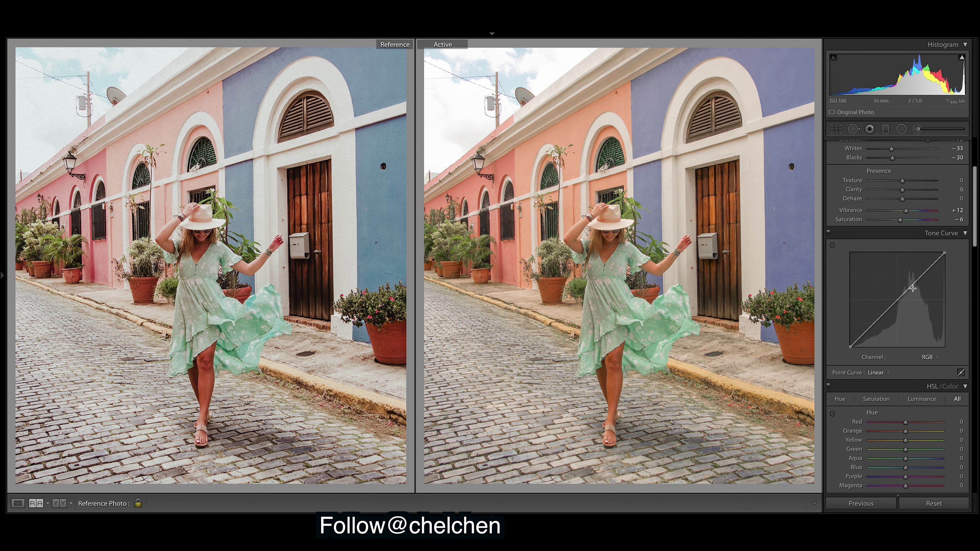
left_click_drag(874, 326, 874, 332)
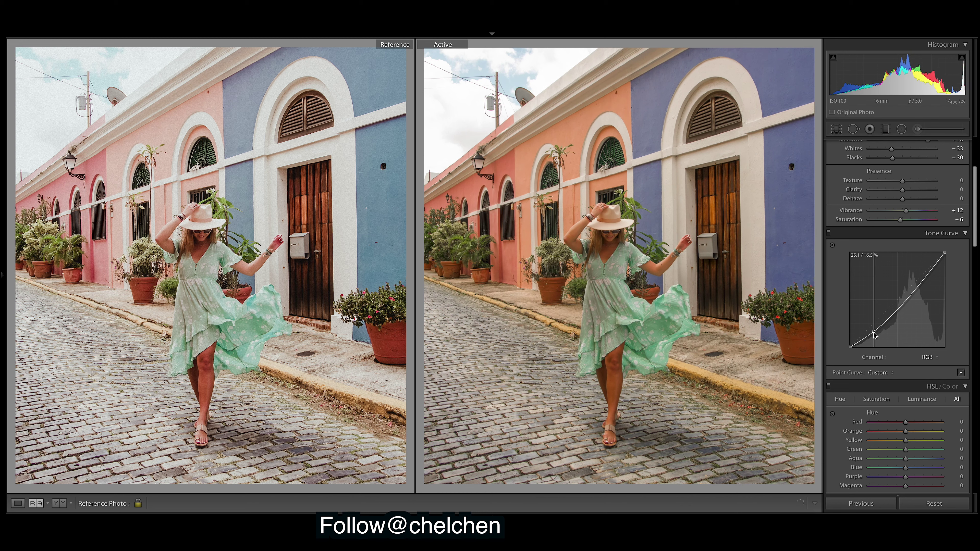
left_click_drag(920, 284, 920, 275)
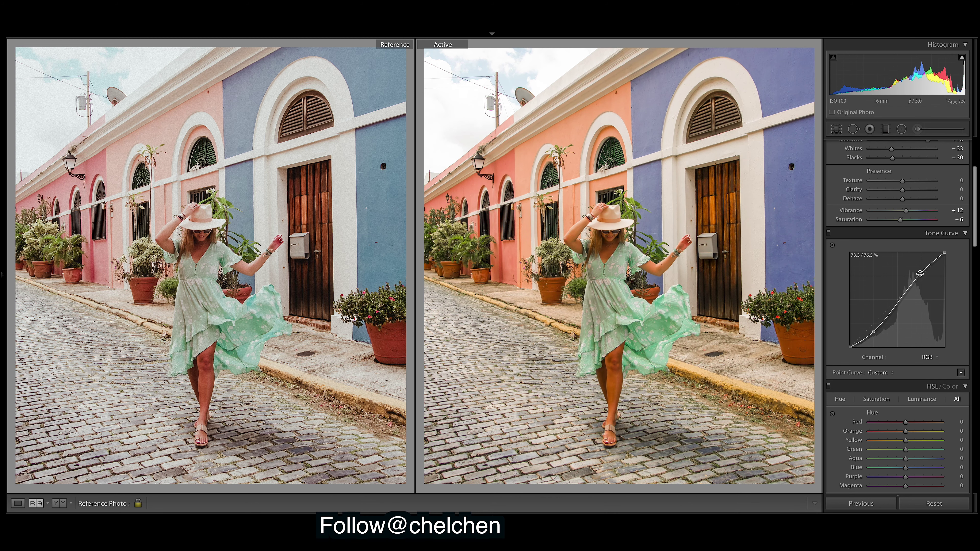
left_click_drag(851, 346, 850, 343)
left_click_drag(873, 331, 872, 331)
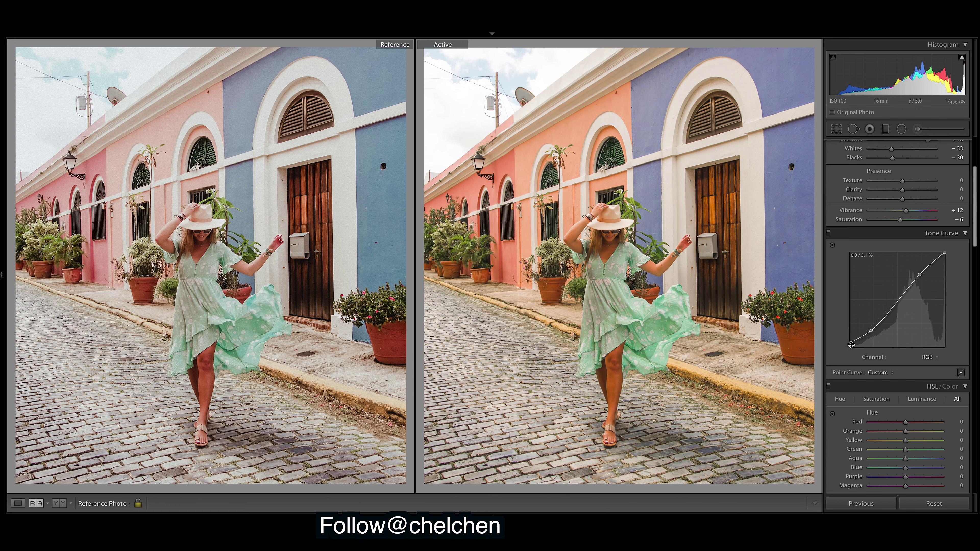
left_click_drag(849, 345, 856, 343)
left_click(880, 327)
left_click(900, 300)
left_click_drag(920, 275, 954, 261)
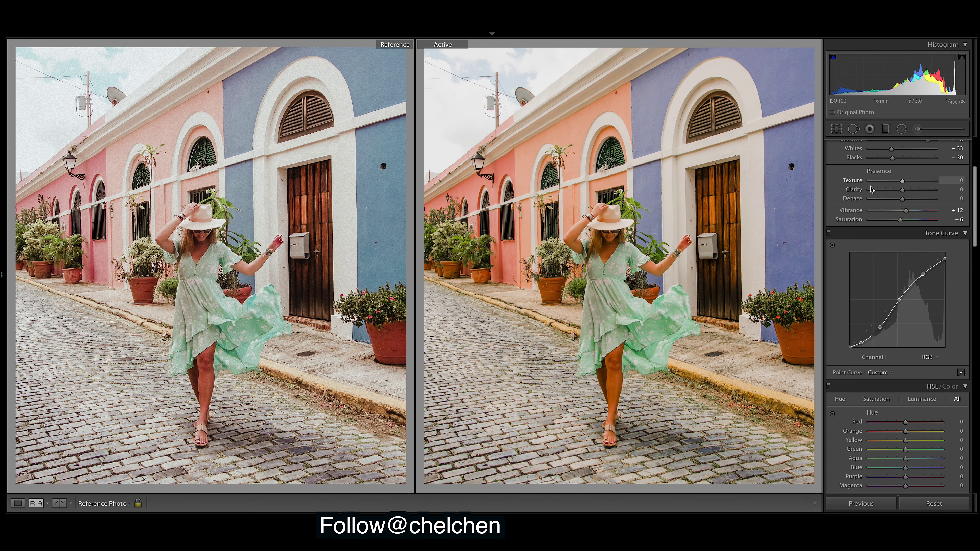
- Try the tone curve's white point back at full brightness, compare the photo with the reference, and undo the change
key("ctrl+z")
scroll(977, 187, "up", 5)
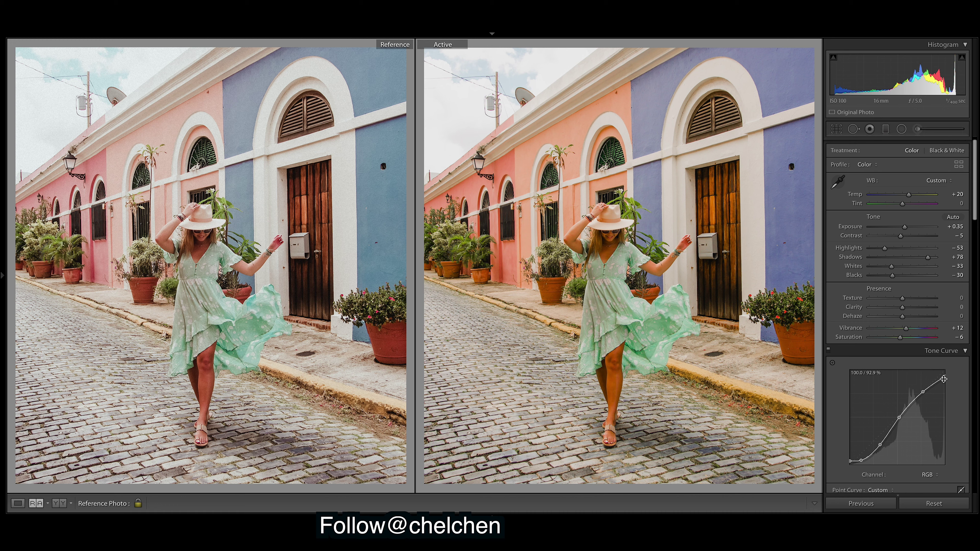
left_click_drag(945, 378, 945, 371)
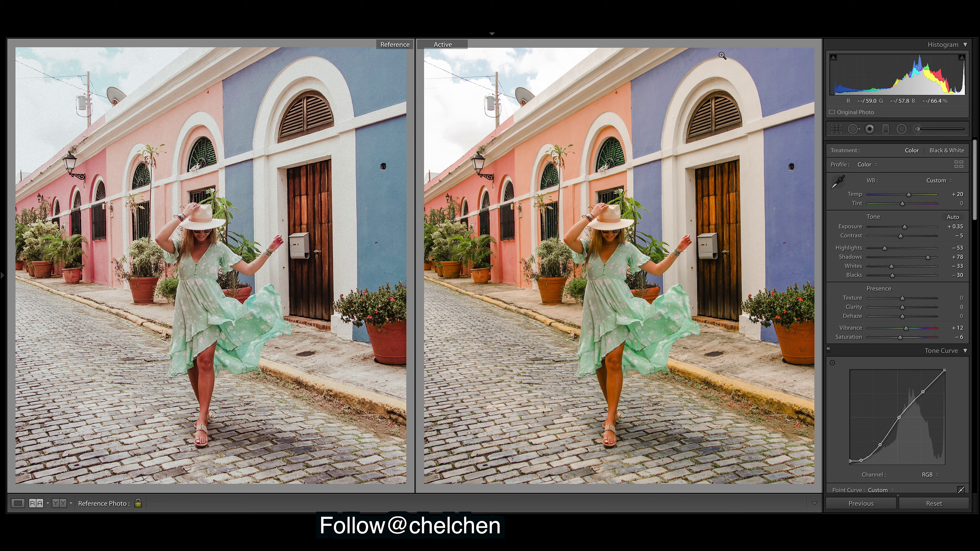
key("ctrl+z")
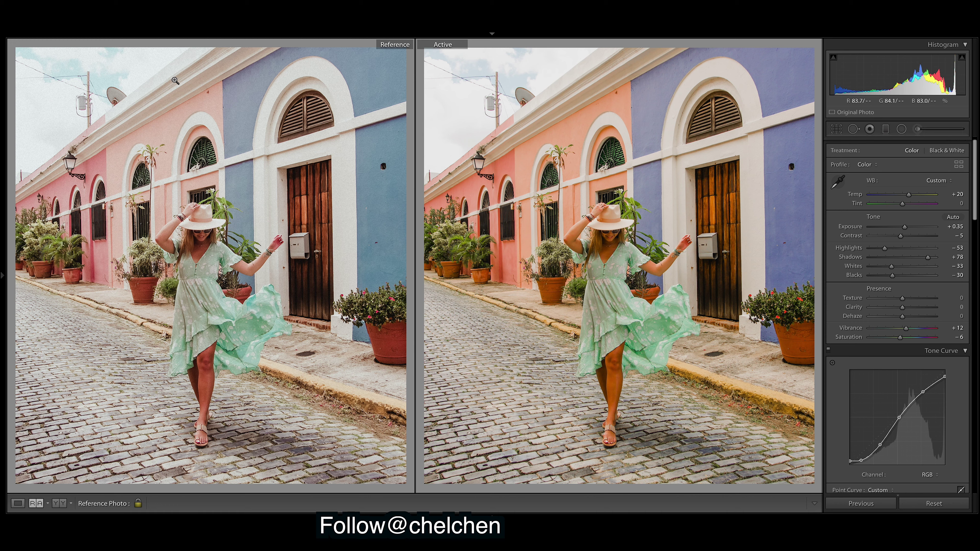
left_click_drag(946, 377, 945, 370)
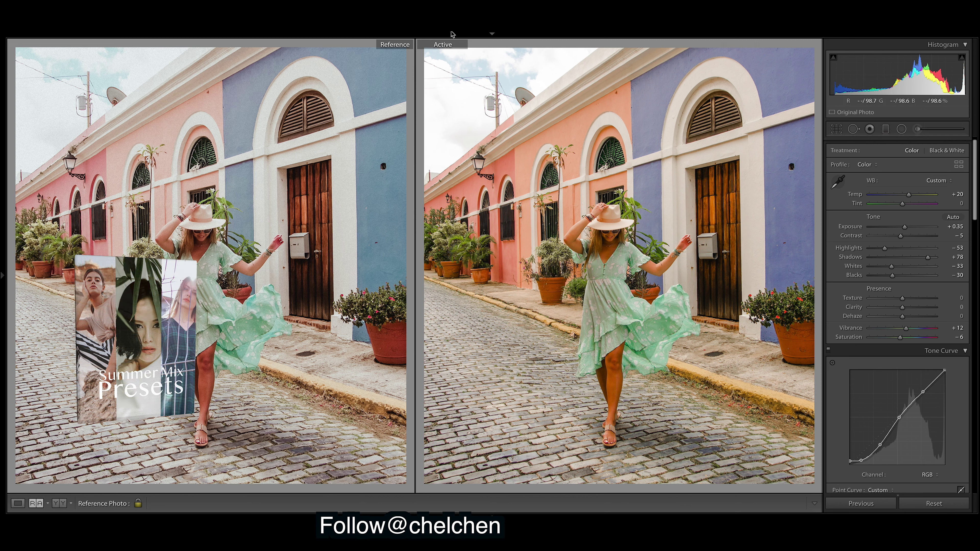
key("ctrl+z")
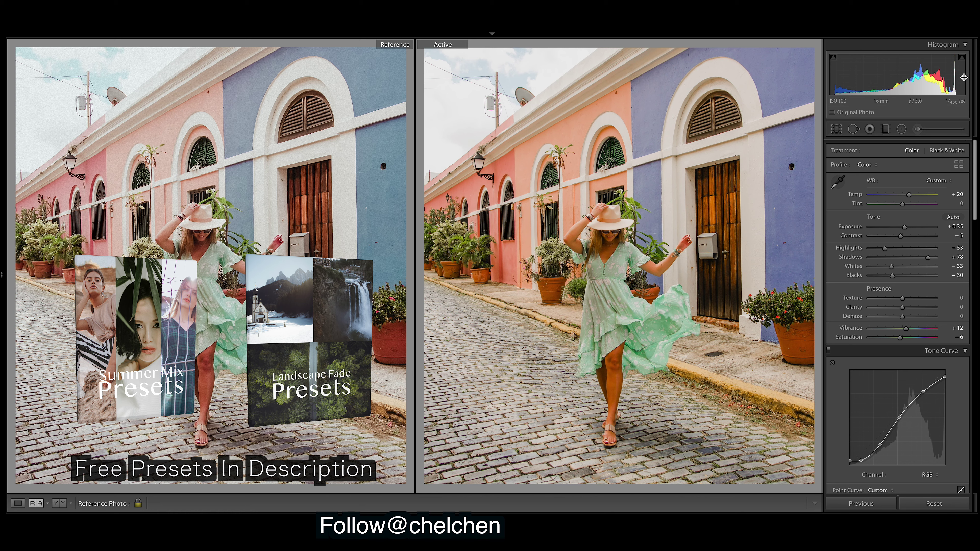
- Add grain to the photo with an amount of 35 and a size of 20
left_click_drag(976, 151, 977, 421)
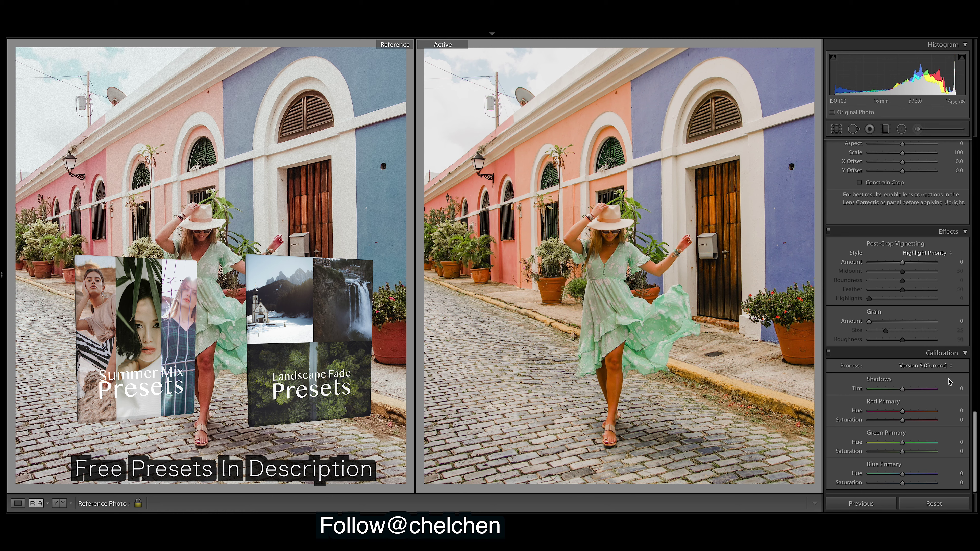
left_click_drag(869, 321, 893, 324)
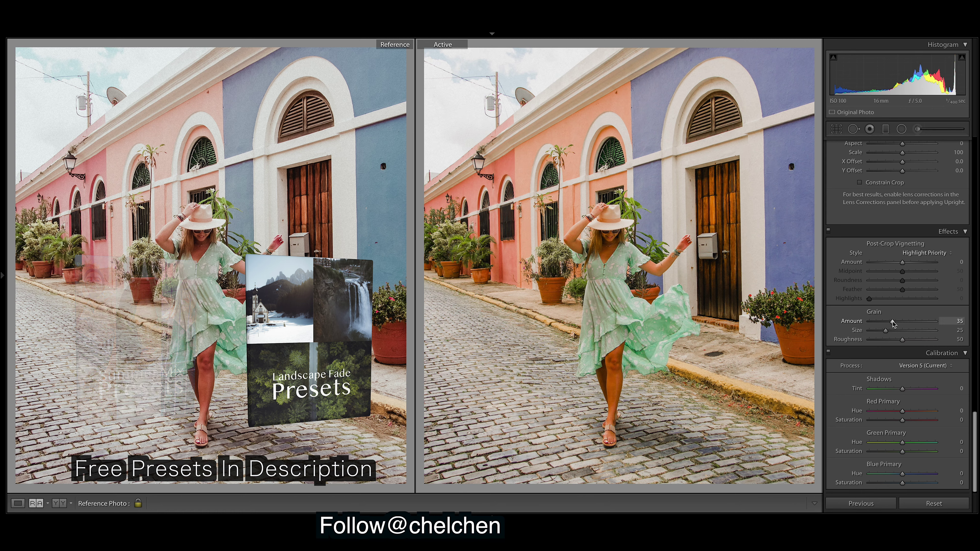
left_click_drag(886, 330, 885, 331)
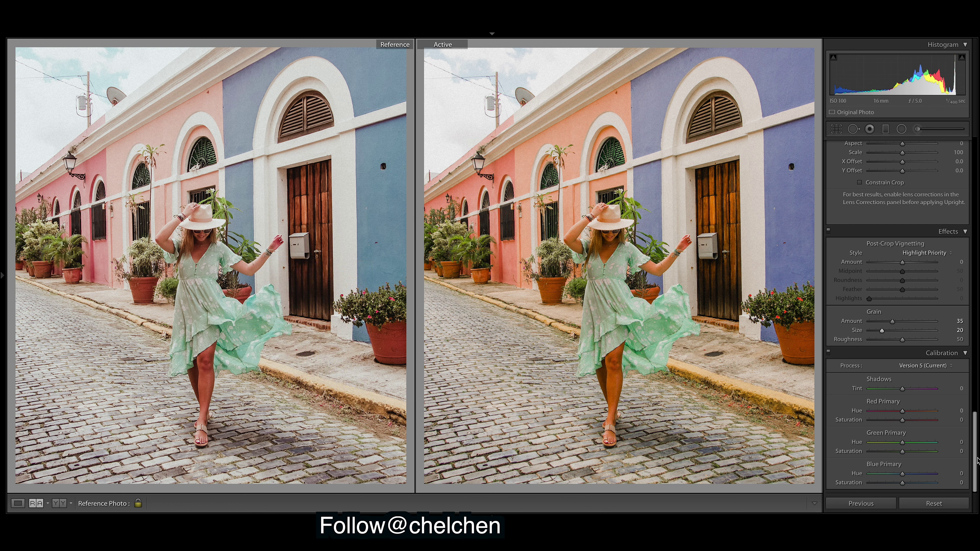
- Raise the tone curve's white point to the maximum once more to compare the whites, and undo it
left_click_drag(978, 448, 974, 147)
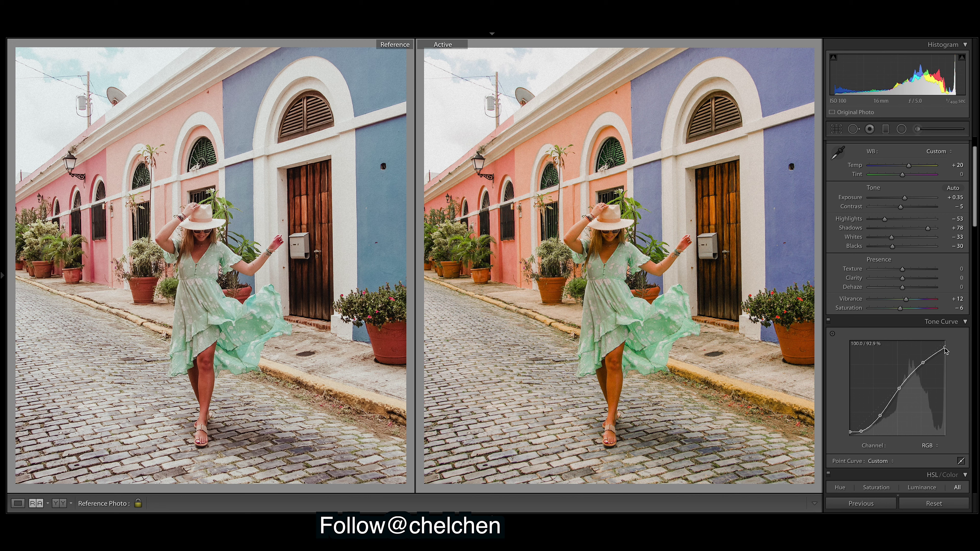
left_click_drag(945, 348, 945, 341)
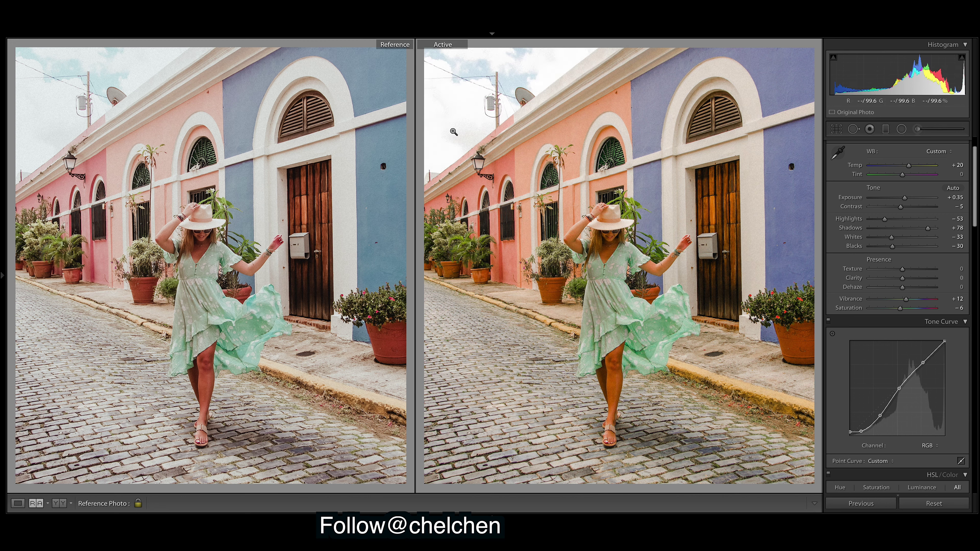
key("ctrl+z")
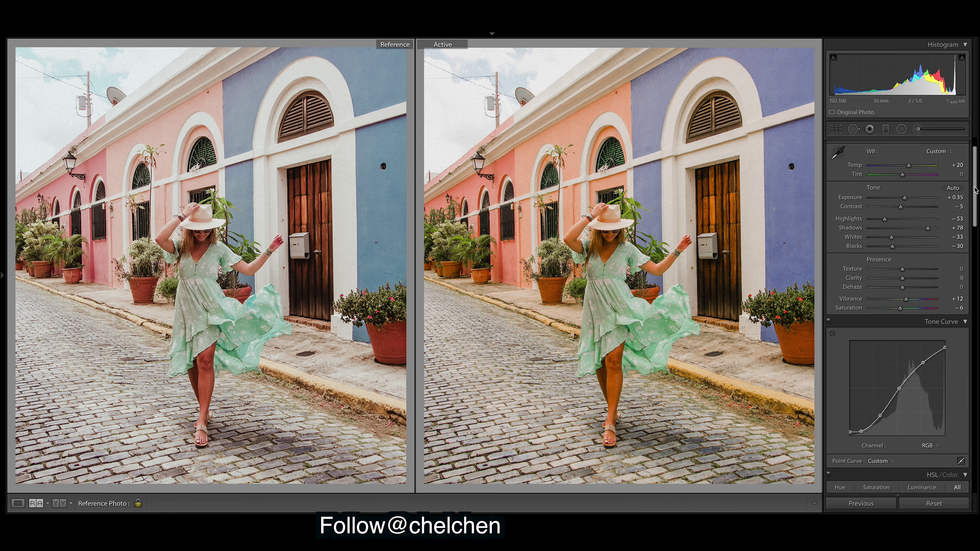
- Apply split toning with highlights at hue 200 and saturation 13, and shadows at saturation 8
scroll(975, 189, "down", 15)
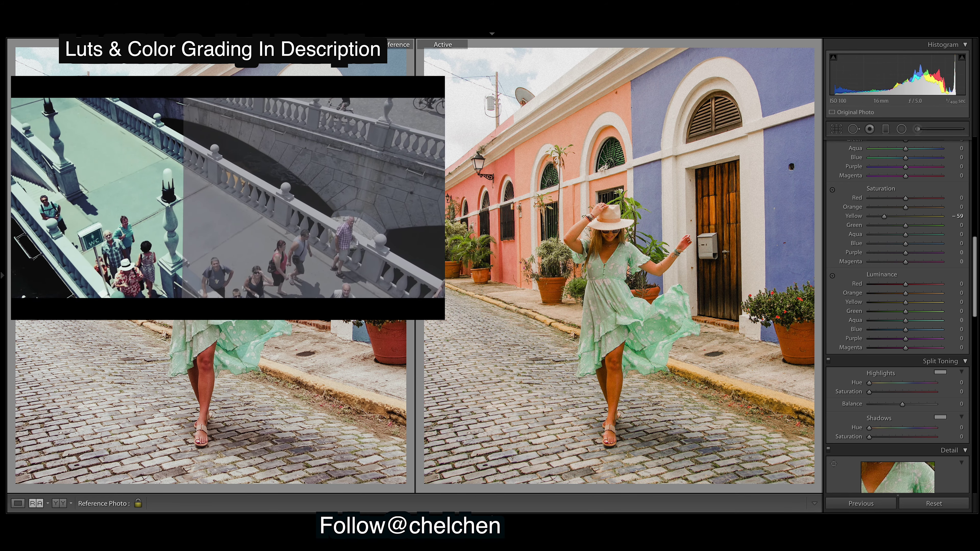
mouse_move(869, 382)
left_mouse_down()
mouse_move(907, 384)
mouse_move(878, 393)
left_mouse_up()
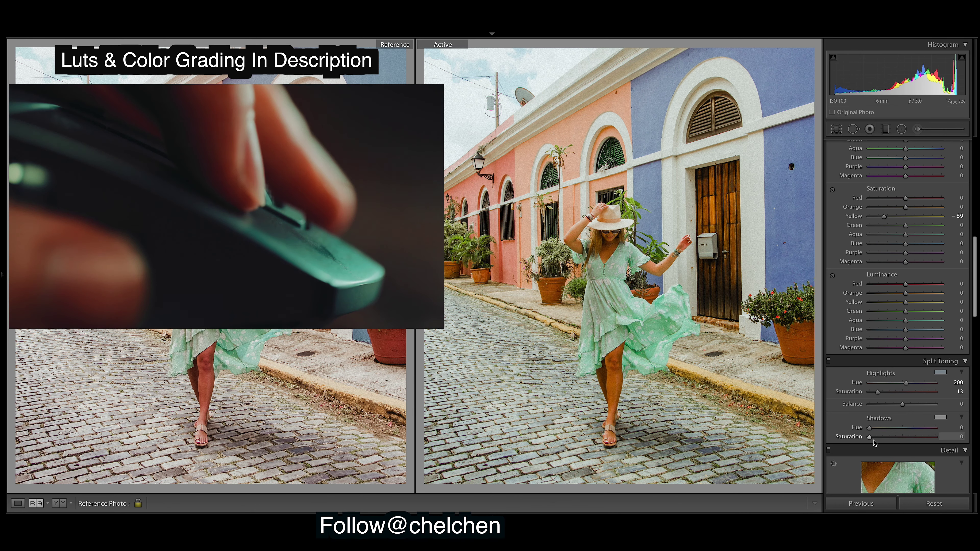
left_click_drag(873, 439, 877, 441)
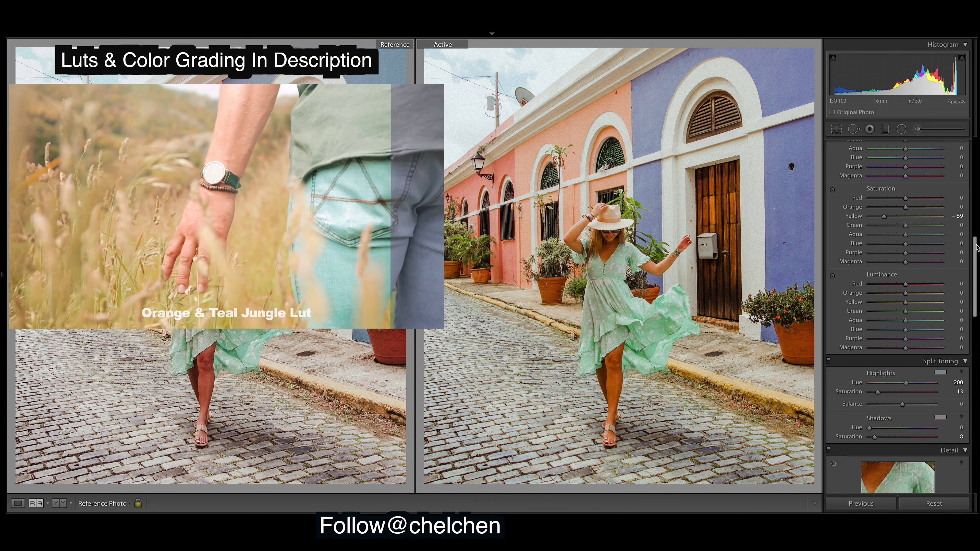
- Shift the split toning balance to a negative value so that the shadow tint dominates
scroll(978, 250, "down", 1)
left_click_drag(979, 250, 978, 241)
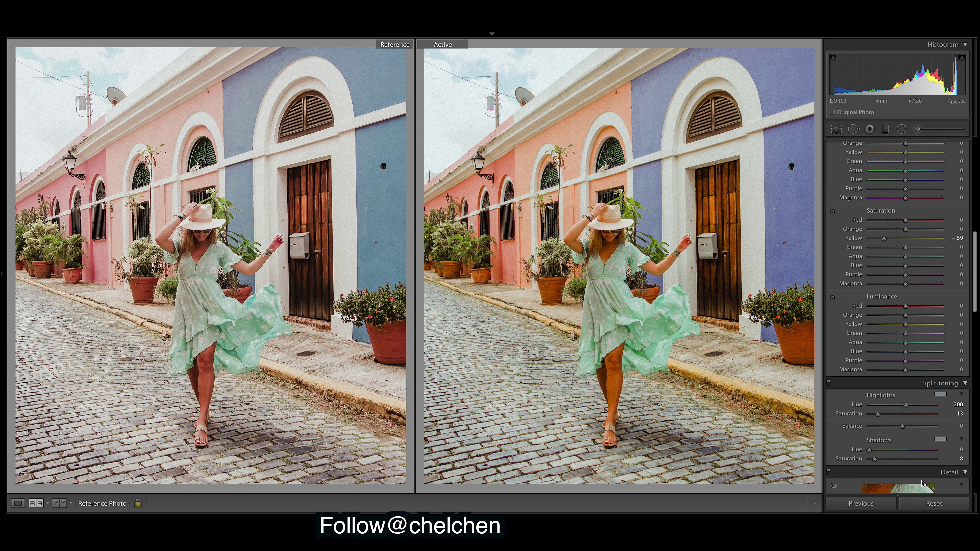
mouse_move(909, 431)
left_mouse_down()
mouse_move(879, 433)
mouse_move(903, 432)
left_mouse_up()
left_click_drag(903, 427, 882, 430)
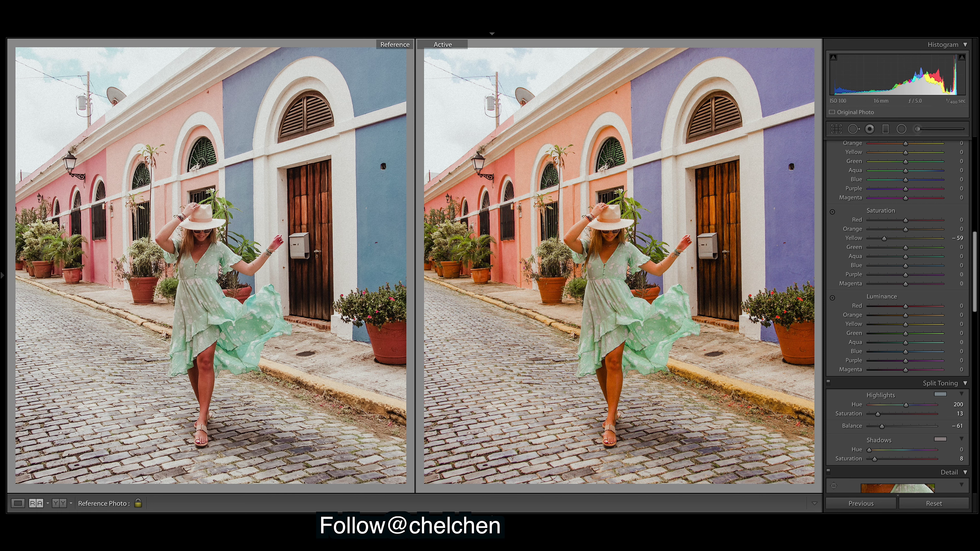
mouse_move(883, 427)
left_mouse_down()
mouse_move(952, 432)
mouse_move(849, 429)
mouse_move(889, 432)
left_mouse_up()
- Set the colour saturation to −38 for red and orange, −32 for green, +39 for aqua and −11 for blue
scroll(977, 296, "up", 4)
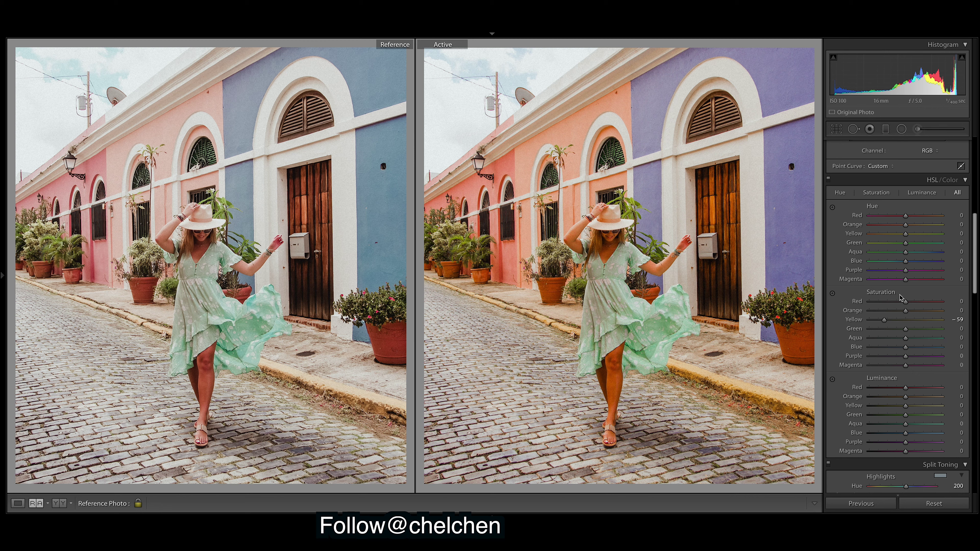
mouse_move(905, 311)
left_mouse_down()
mouse_move(897, 311)
mouse_move(914, 313)
mouse_move(899, 316)
left_mouse_up()
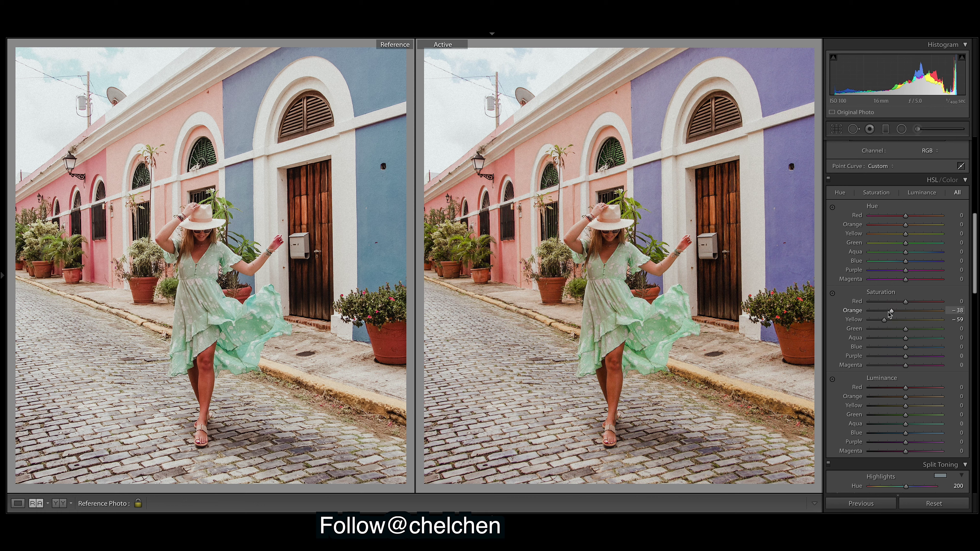
left_click_drag(906, 301, 894, 302)
left_click_drag(896, 303, 894, 302)
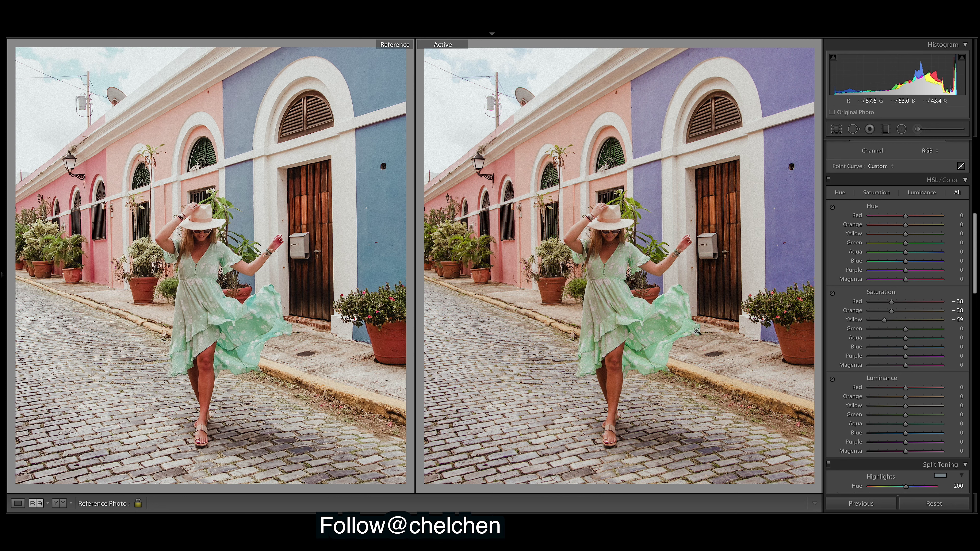
left_click_drag(906, 330, 909, 330)
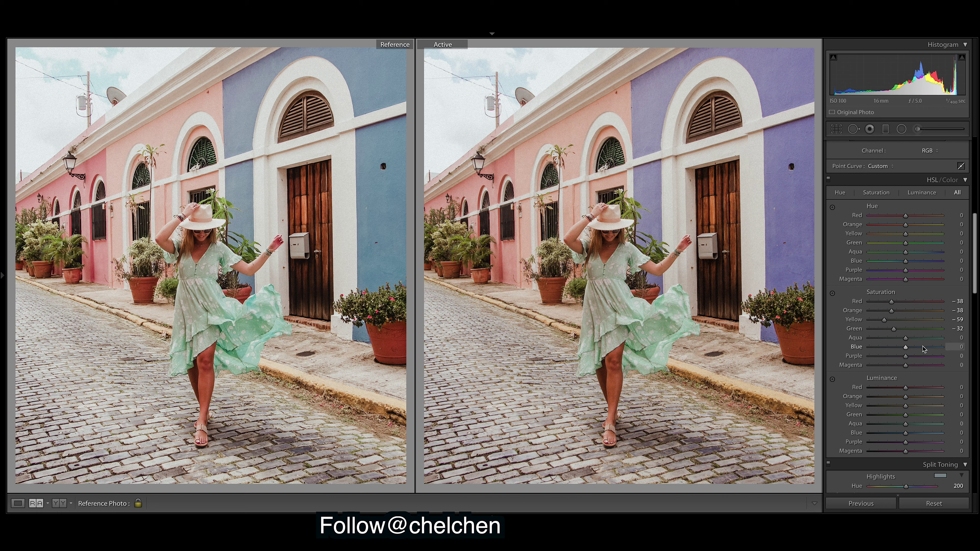
left_click_drag(941, 338, 903, 343)
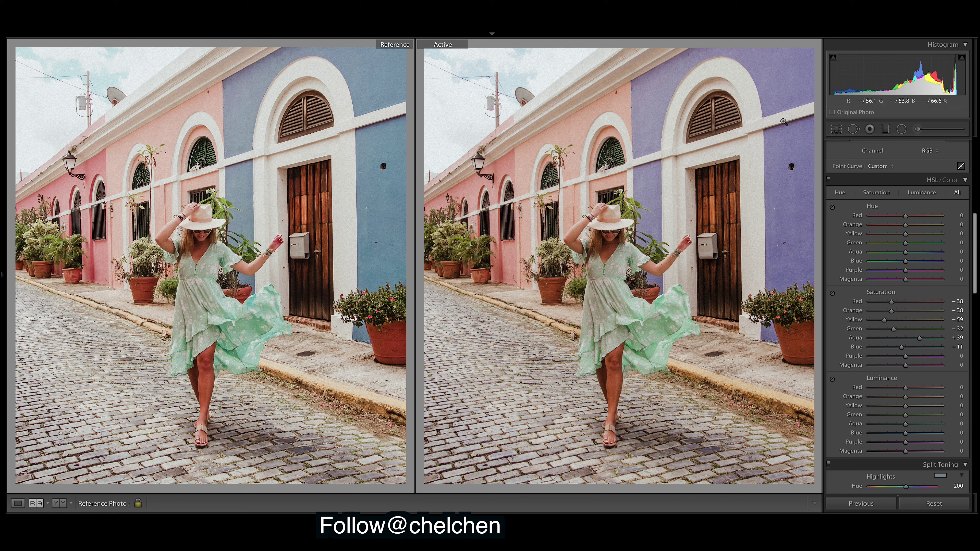
- Match the blue walls to the reference by setting the blue hue to −61 and the aqua hue to +100
left_click_drag(906, 261, 884, 266)
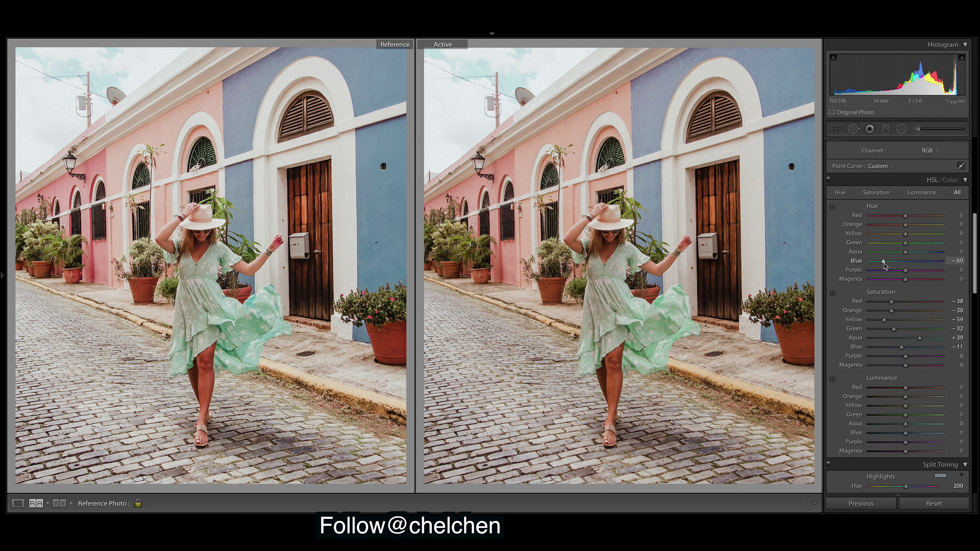
left_click_drag(906, 252, 942, 252)
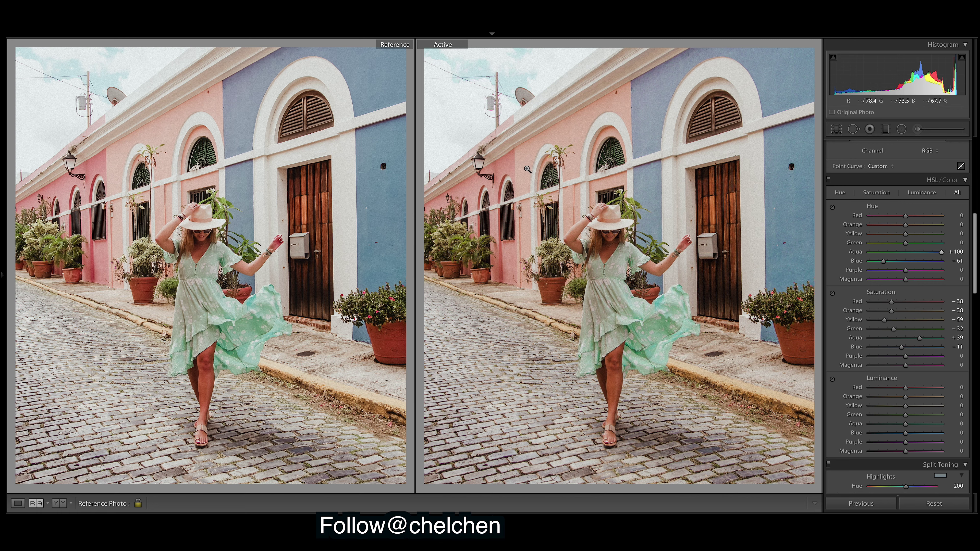
- Try an aqua hue of −100 on the photo, and return the aqua hue to +100
left_click(959, 252)
type("-100")
key("Return")
key("ctrl+z")
mouse_move(942, 252)
left_mouse_down()
mouse_move(917, 256)
mouse_move(942, 253)
left_mouse_up()
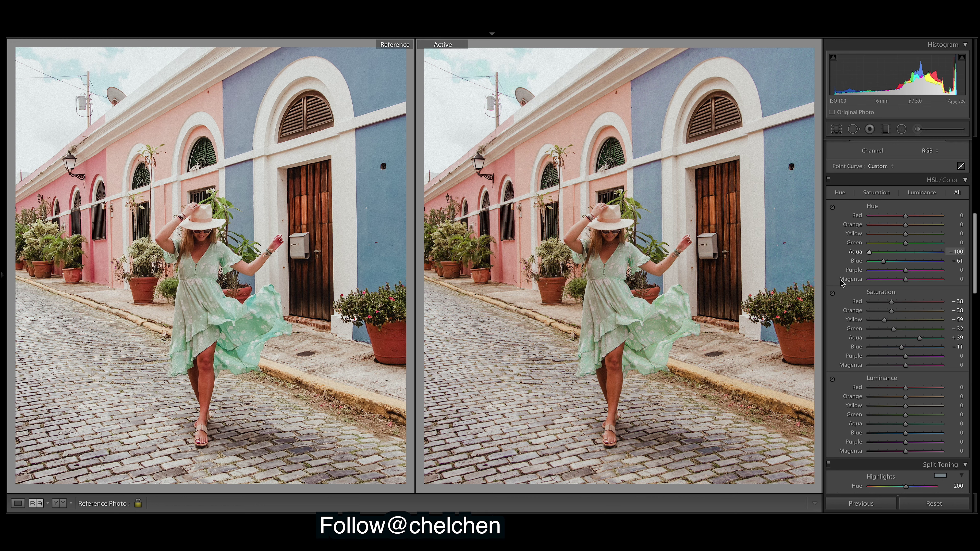
double_click(941, 252)
left_click_drag(956, 252, 964, 252)
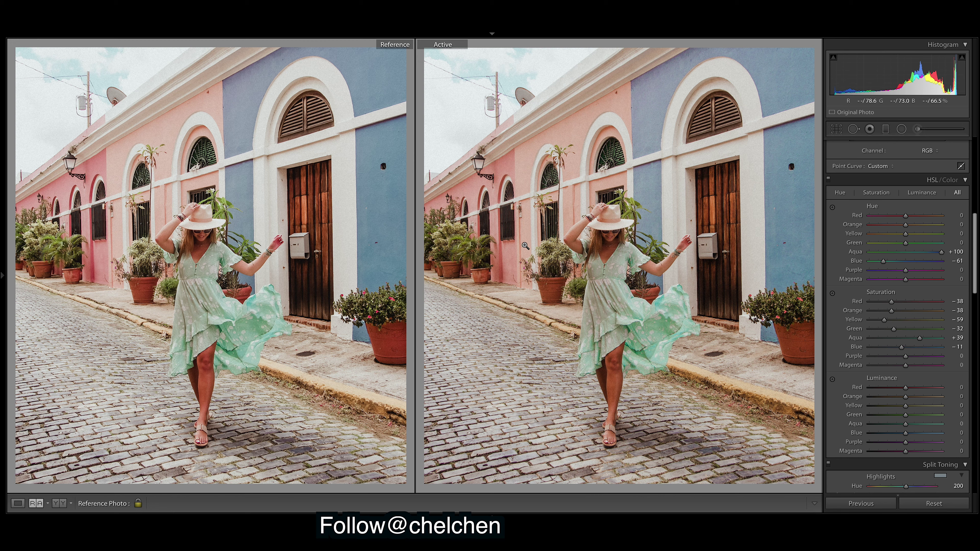
- Set the green hue to +18 and the red hue to −75, testing the extremes of the red range
left_click_drag(906, 243, 914, 262)
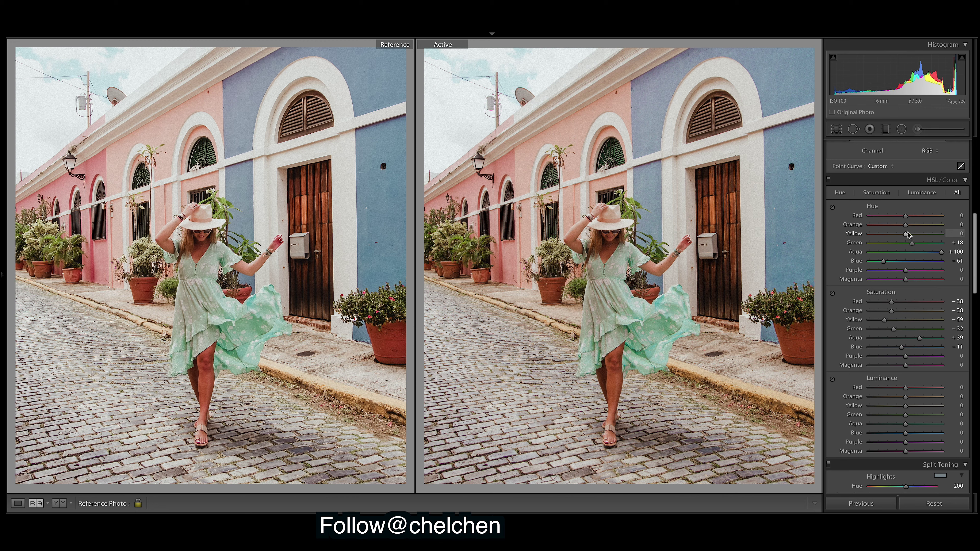
left_click_drag(904, 215, 942, 216)
double_click(942, 215)
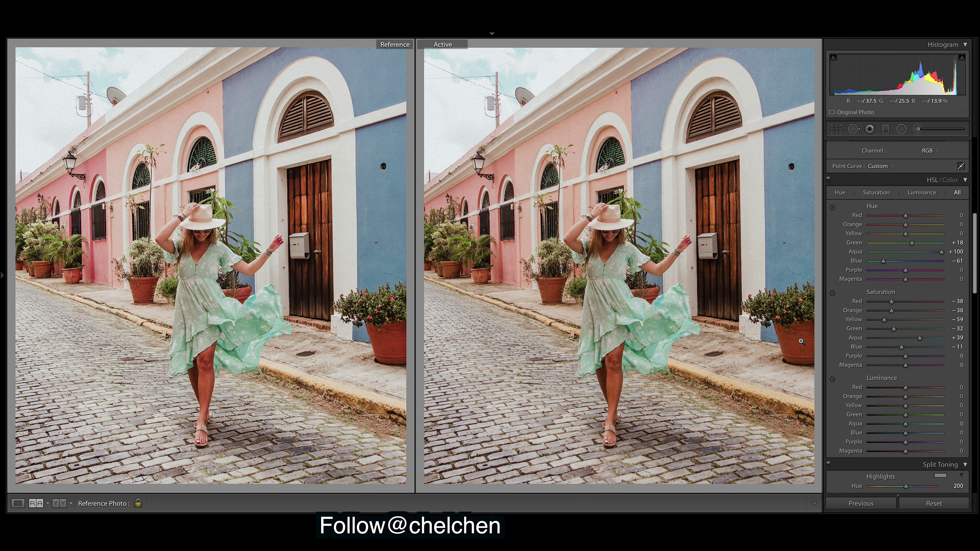
left_click_drag(906, 216, 805, 223)
left_click_drag(869, 215, 942, 216)
left_click_drag(942, 215, 893, 219)
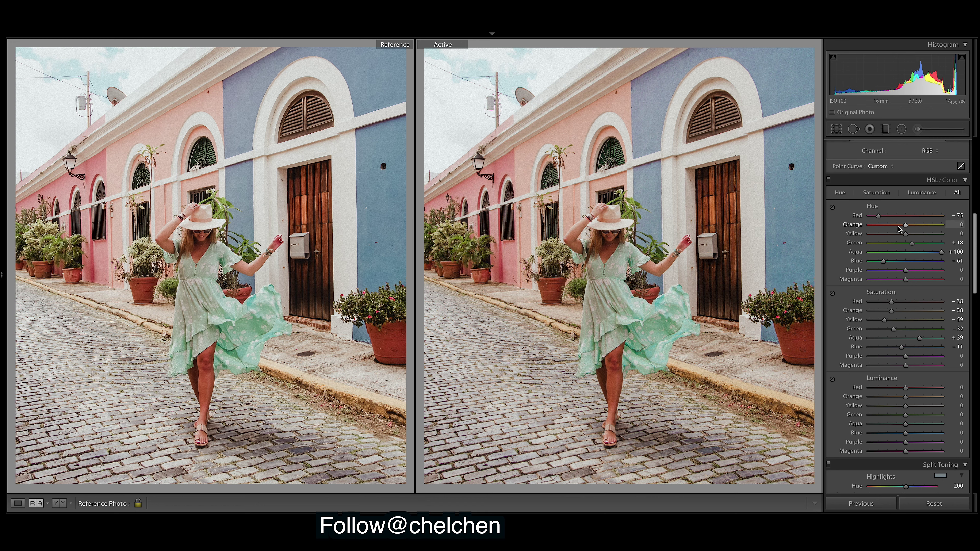
- Try the orange and red hues at +100, and bring the red hue back to −75
left_click_drag(905, 228, 940, 227)
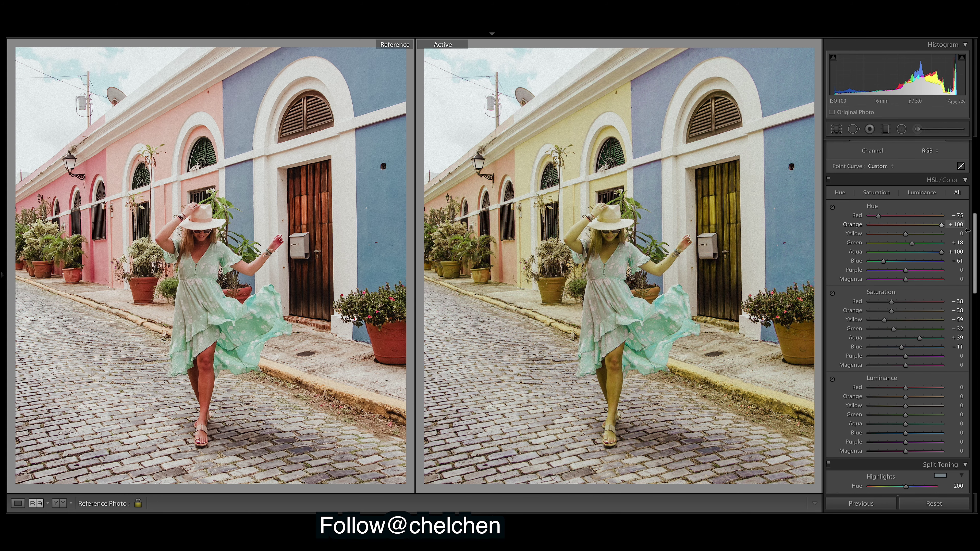
double_click(940, 226)
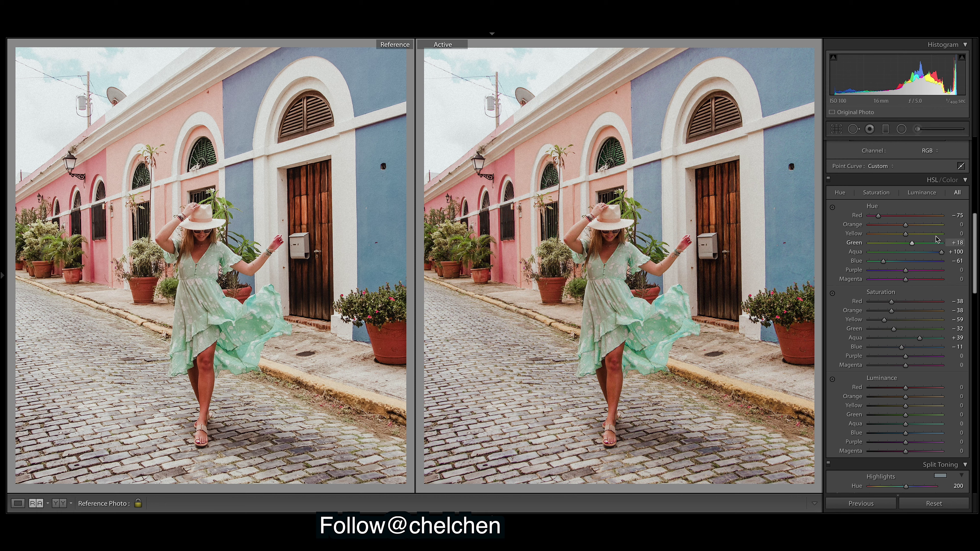
left_click_drag(906, 224, 978, 225)
left_click_drag(878, 215, 978, 221)
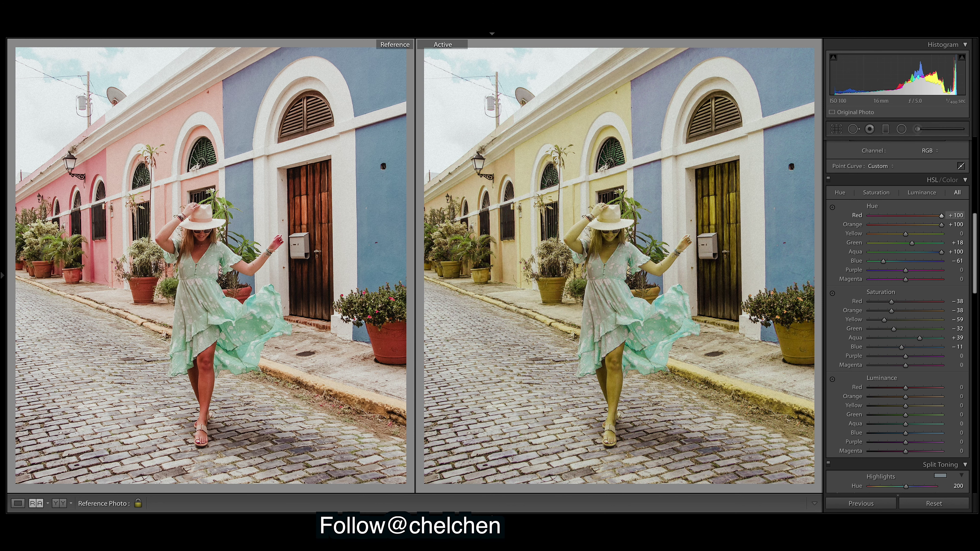
left_click(905, 224)
left_click_drag(941, 215, 871, 226)
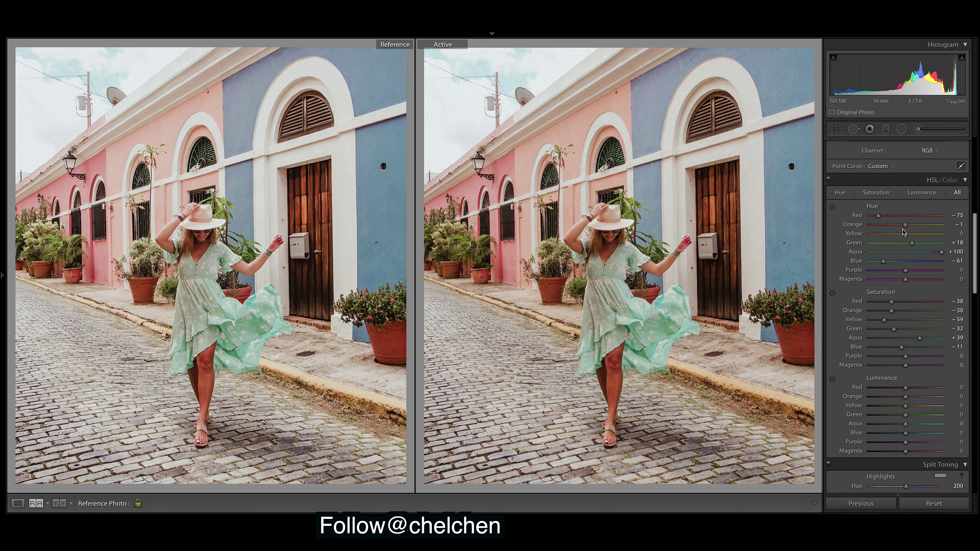
- Try an orange hue of +32 together with a red hue of +36, and return red to −75
mouse_move(902, 224)
left_mouse_down()
mouse_move(867, 222)
mouse_move(916, 231)
left_mouse_up()
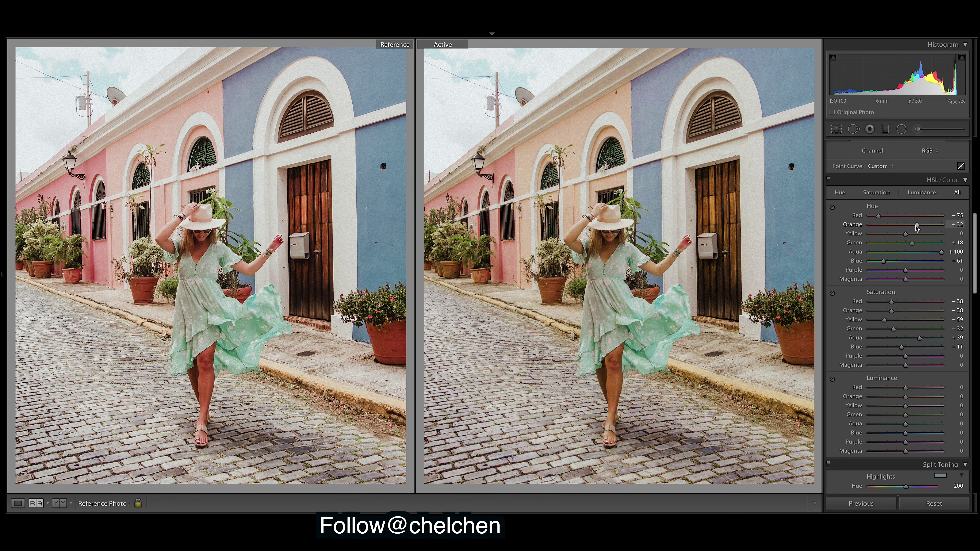
left_click_drag(878, 217, 869, 217)
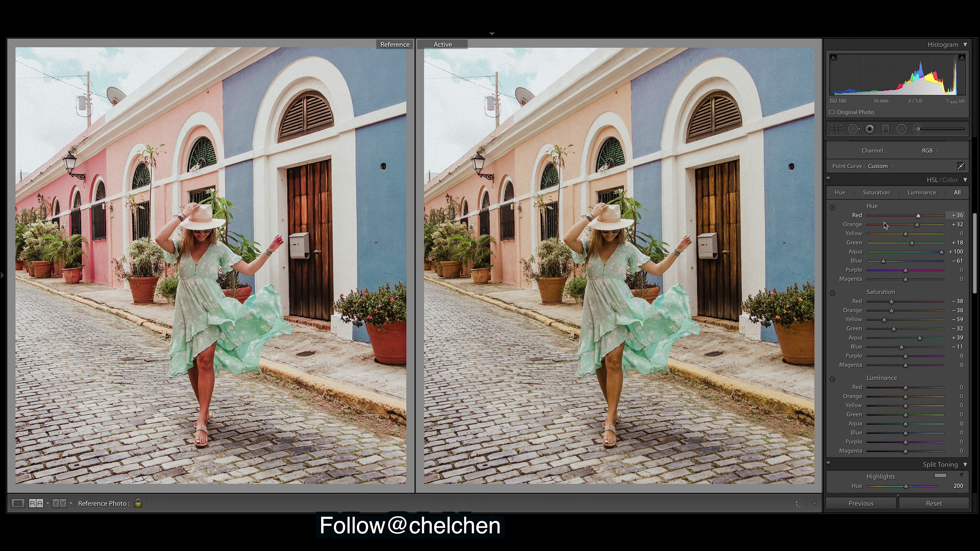
left_click_drag(869, 216, 875, 216)
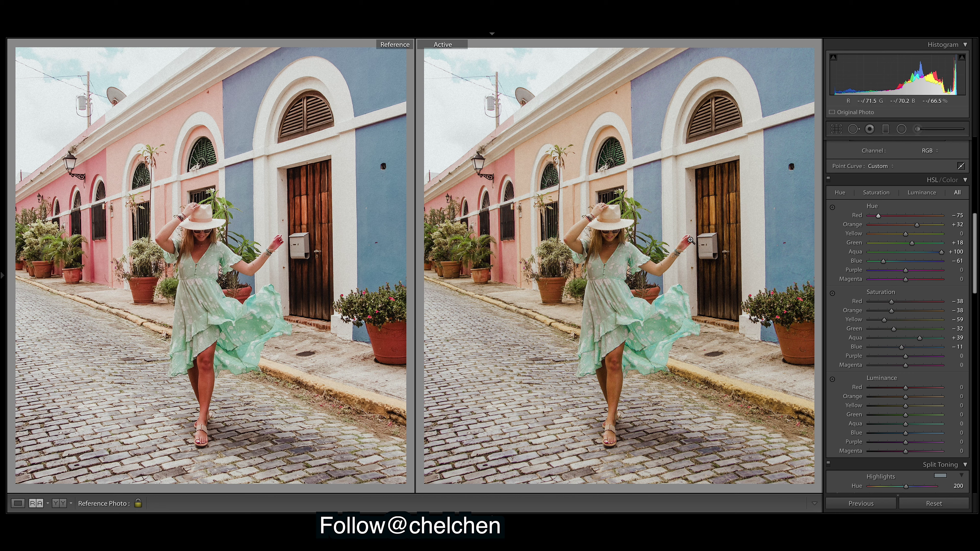
- Set the orange hue to −5 and the yellow hue to +3 to match the pink walls and skin tones
left_click_drag(918, 229, 896, 233)
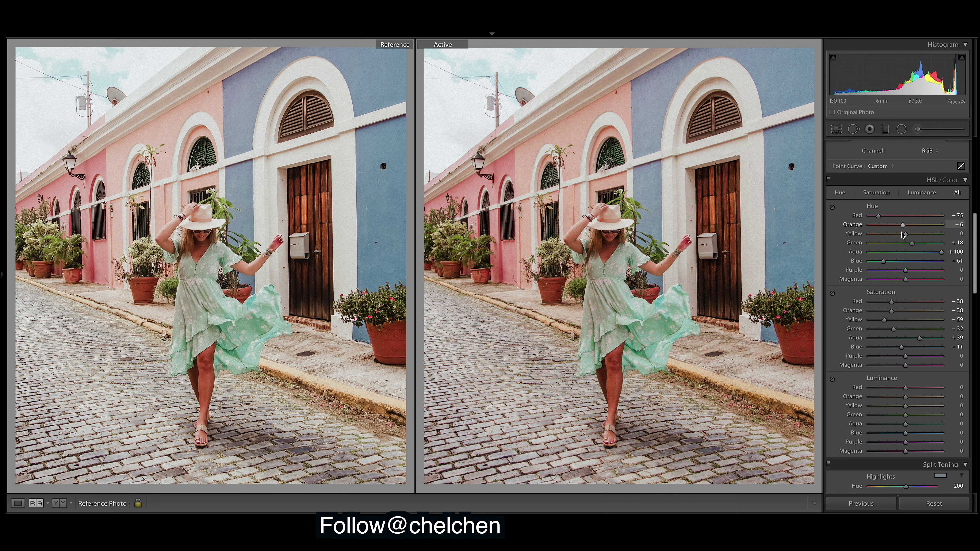
left_click_drag(901, 232, 903, 232)
mouse_move(906, 233)
left_mouse_down()
mouse_move(759, 229)
mouse_move(906, 234)
left_mouse_up()
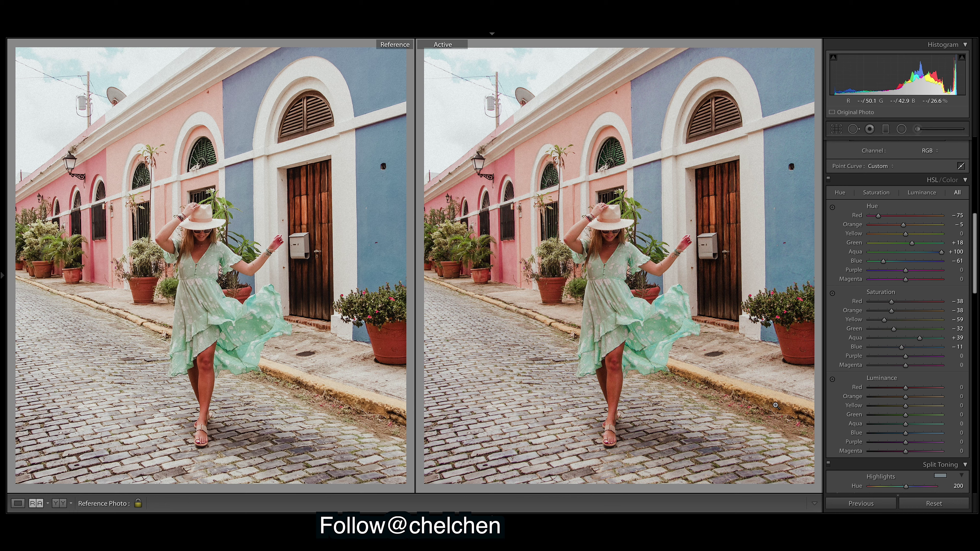
left_click_drag(906, 235, 903, 236)
left_click_drag(906, 236, 909, 236)
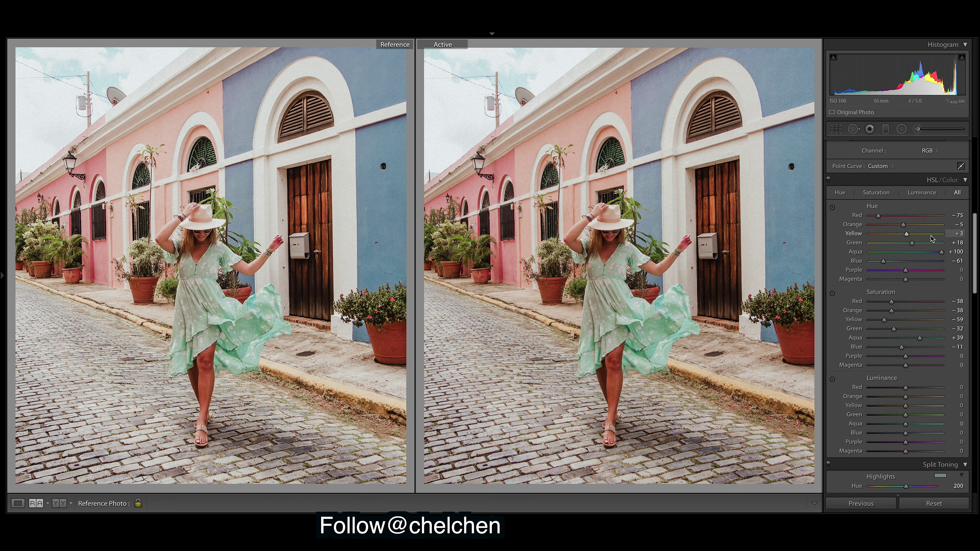
- Brighten the yellows and oranges by setting the yellow luminance to +31 and the orange luminance to +14
left_click_drag(975, 240, 975, 279)
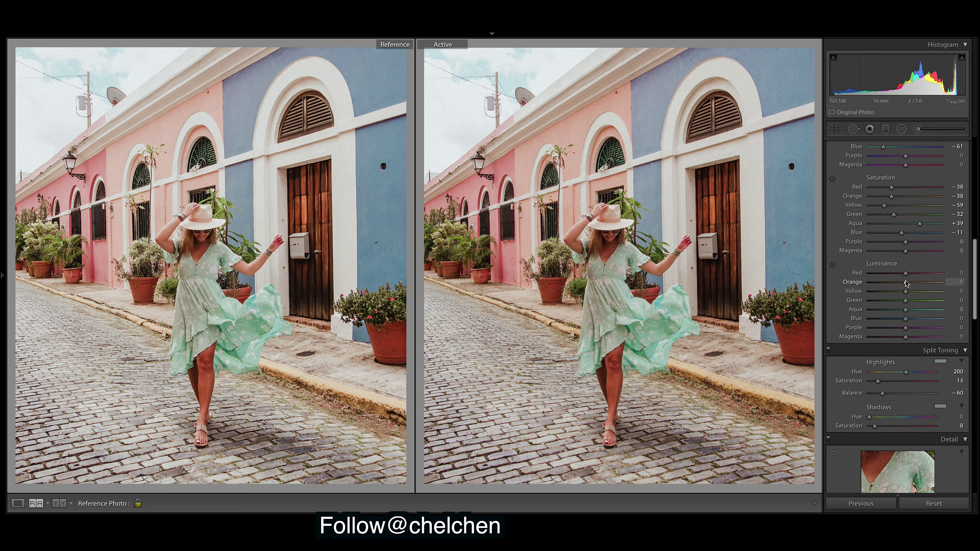
mouse_move(907, 294)
left_mouse_down()
mouse_move(878, 295)
mouse_move(915, 299)
left_mouse_up()
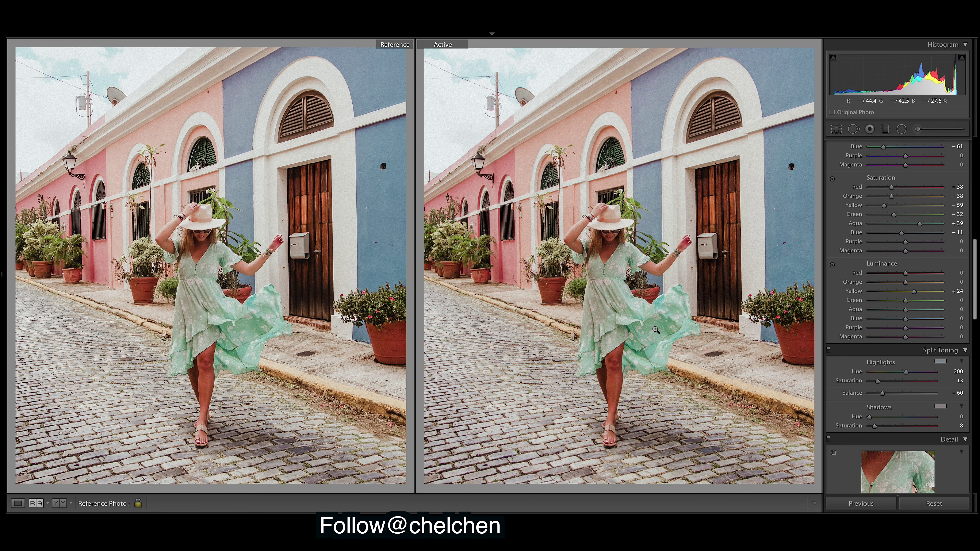
mouse_move(852, 511)
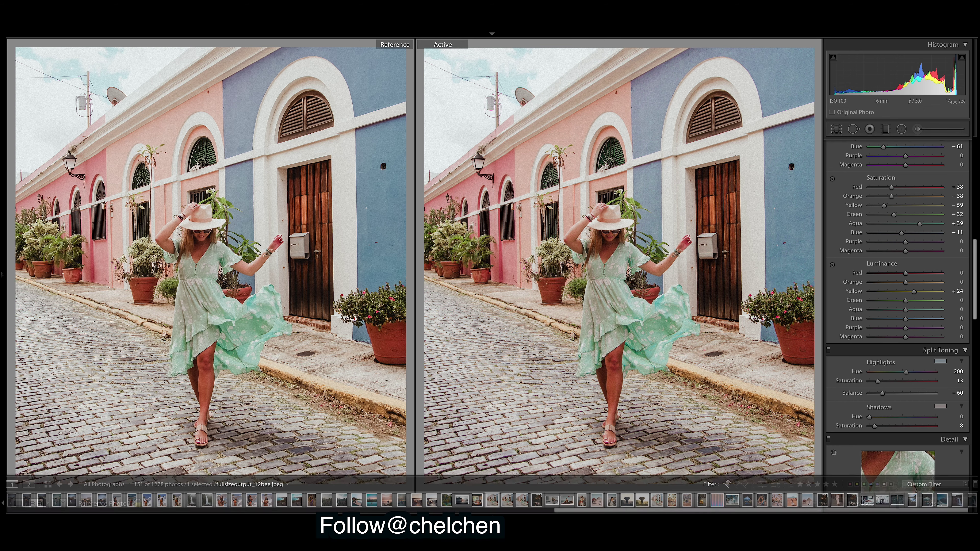
left_click_drag(914, 292, 946, 292)
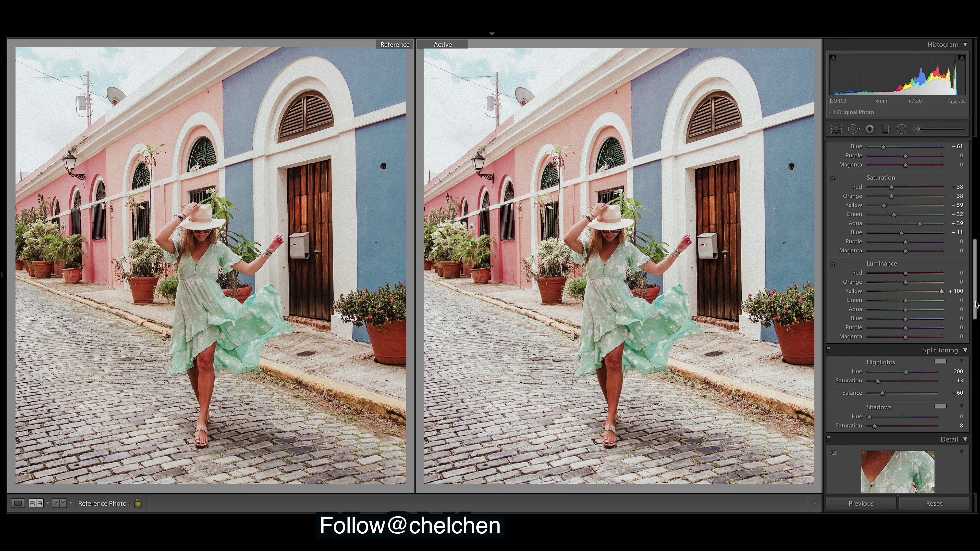
left_click_drag(942, 292, 914, 294)
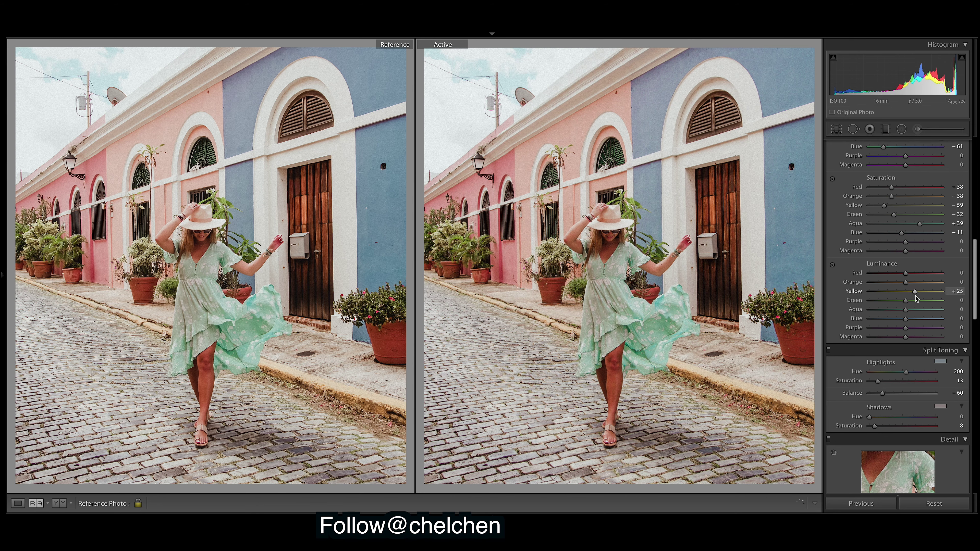
left_click_drag(917, 297, 917, 298)
left_click_drag(908, 284, 912, 284)
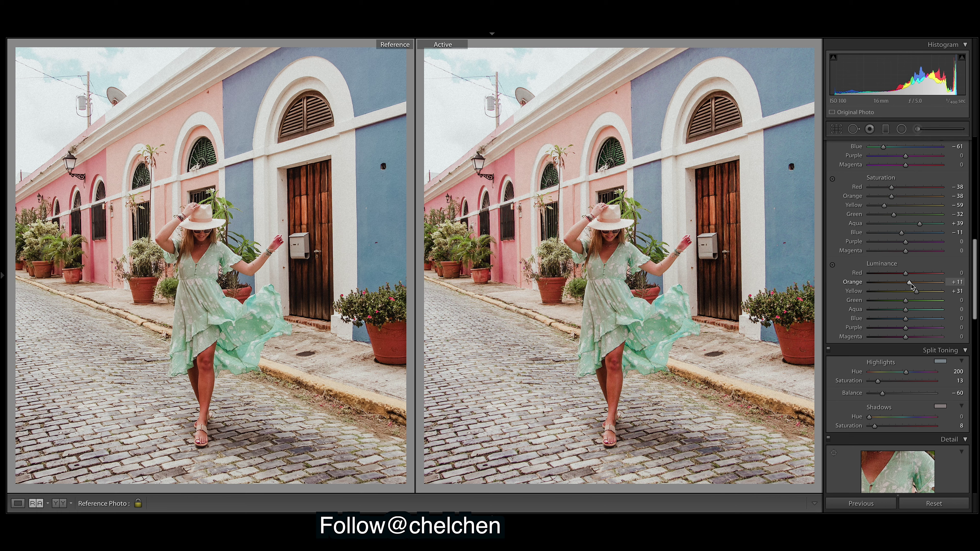
- Try darkening the reds to a luminance of −78 while raising the orange luminance to +33
mouse_move(911, 284)
left_mouse_down()
mouse_move(890, 276)
mouse_move(896, 292)
left_mouse_up()
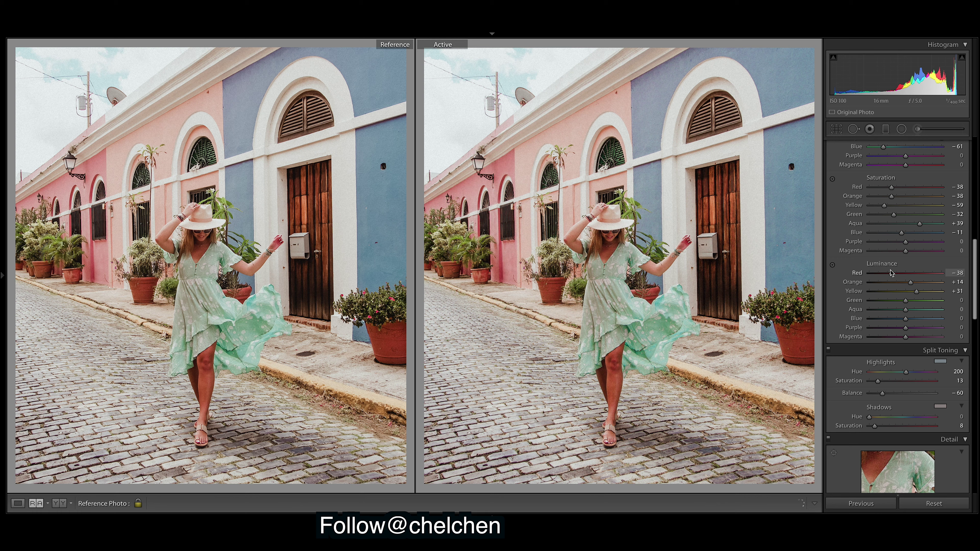
left_click_drag(896, 272, 893, 273)
mouse_move(911, 283)
left_mouse_down()
mouse_move(888, 284)
mouse_move(910, 284)
left_mouse_up()
key("ctrl+z")
left_click_drag(893, 273, 918, 285)
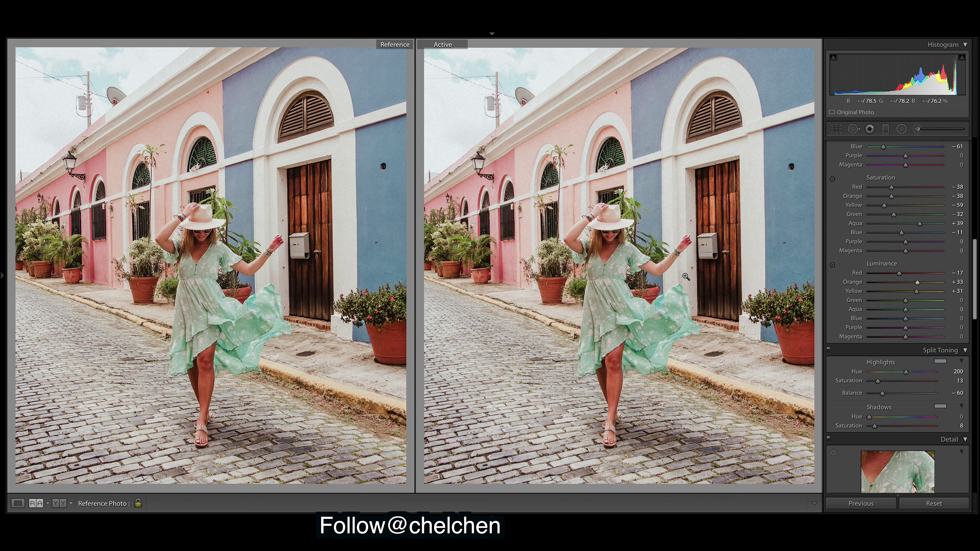
left_click_drag(891, 273, 877, 274)
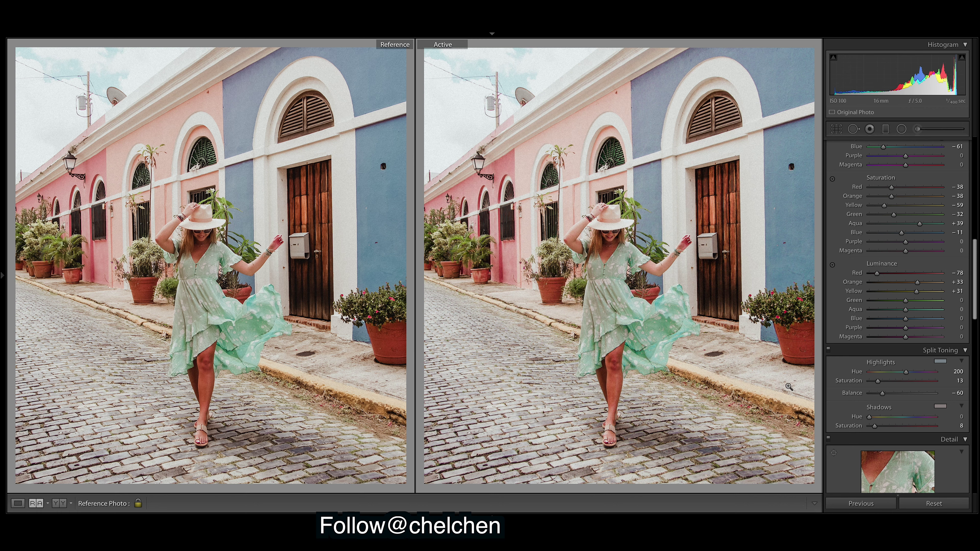
- Undo the red and orange luminance changes, and try an orange luminance of +30 before undoing it too
key("ctrl+z")
key("ctrl+z")
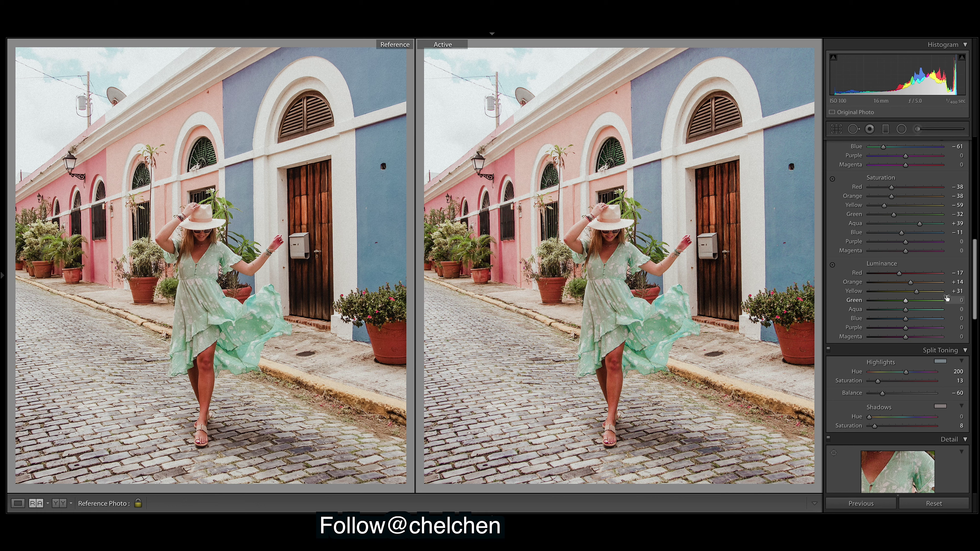
key("ctrl+z")
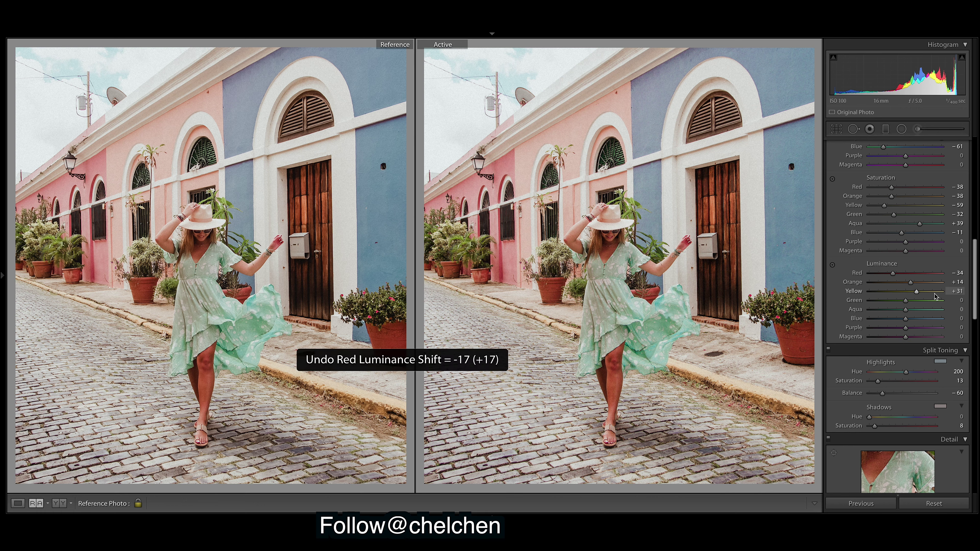
key("ctrl+z")
key("ctrl+z")
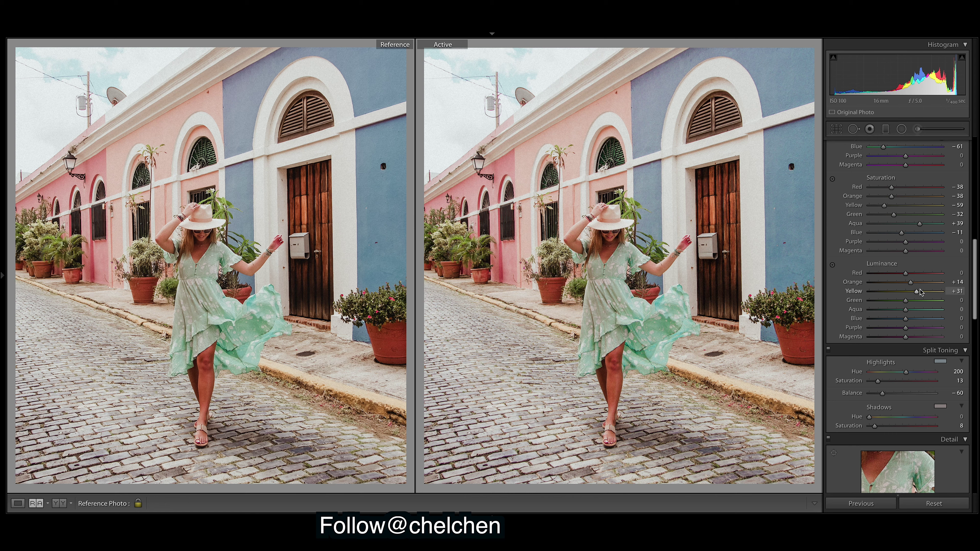
left_click_drag(913, 284, 918, 284)
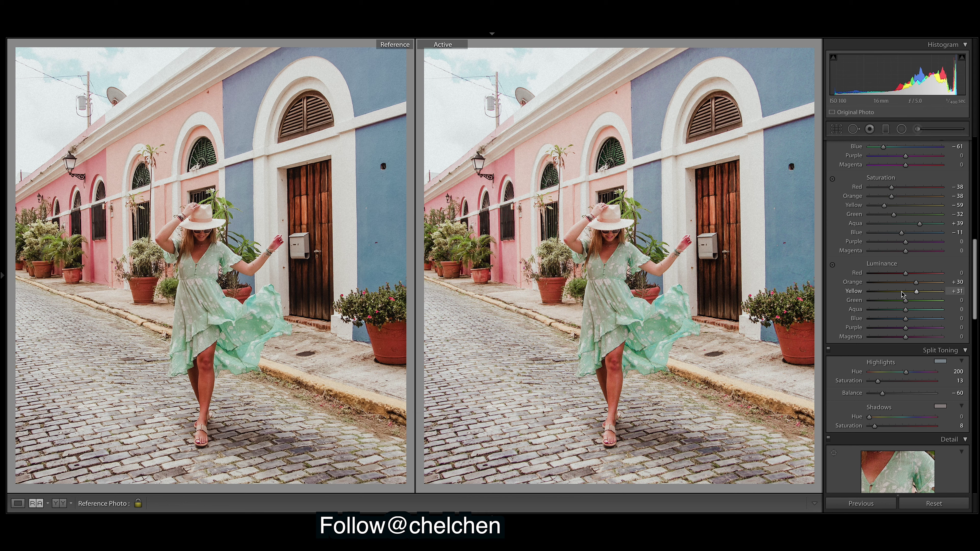
key("ctrl+z")
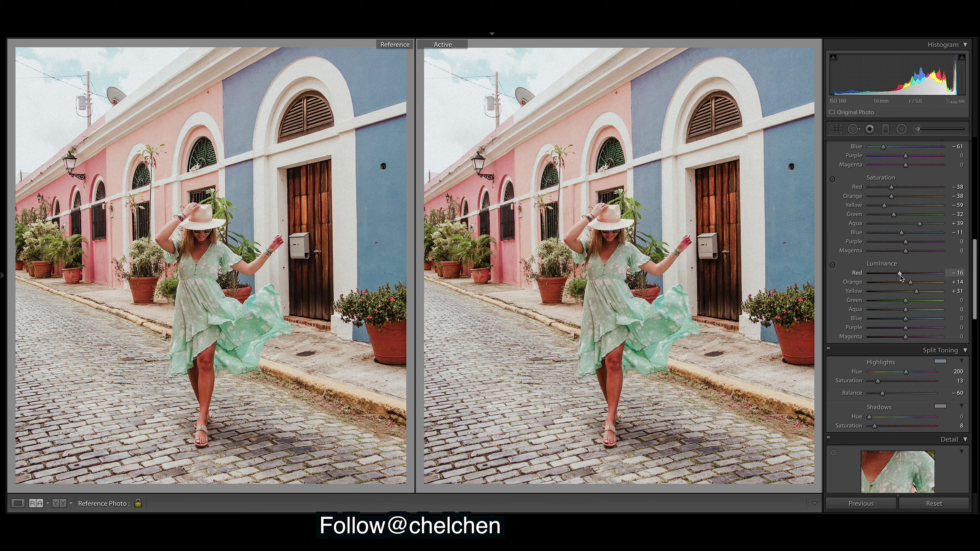
- Set the red luminance to −13 and the green luminance to +4
left_click_drag(900, 276, 901, 278)
mouse_move(906, 303)
left_mouse_down()
mouse_move(880, 300)
mouse_move(937, 306)
mouse_move(824, 307)
mouse_move(942, 309)
mouse_move(902, 316)
mouse_move(923, 312)
mouse_move(908, 306)
left_mouse_up()
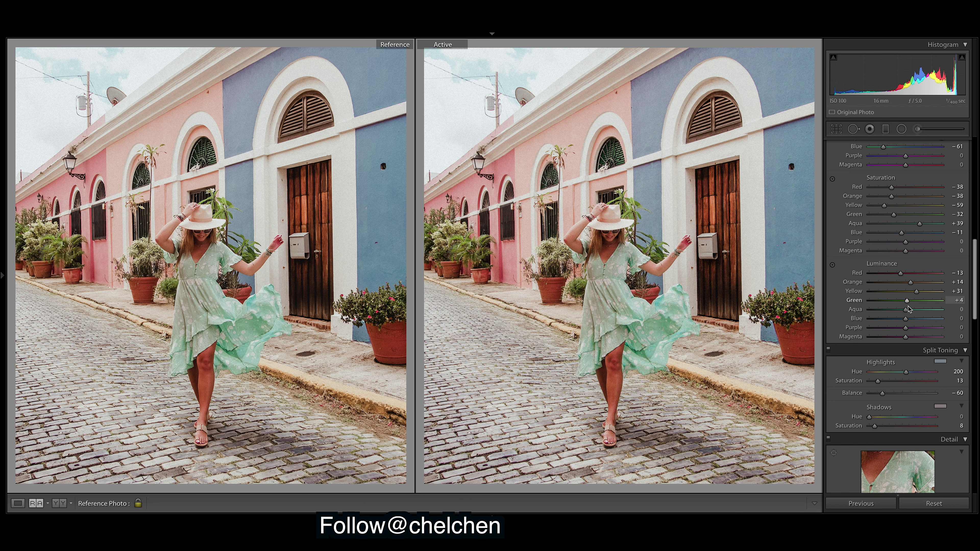